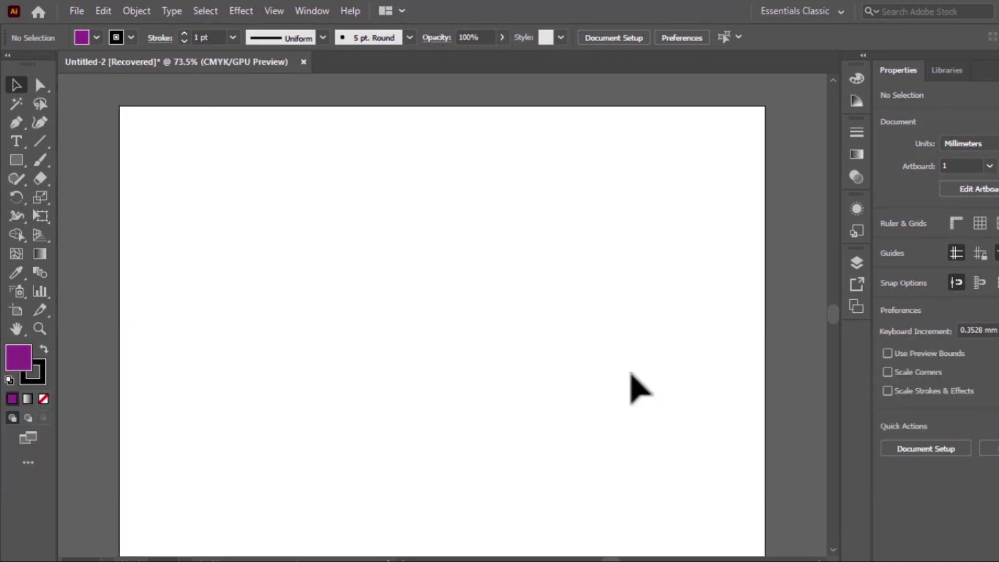
Draw two purple rectangles side by side with the Rectangle tool.
{"action": "left_click", "coordinate": [16, 162]}
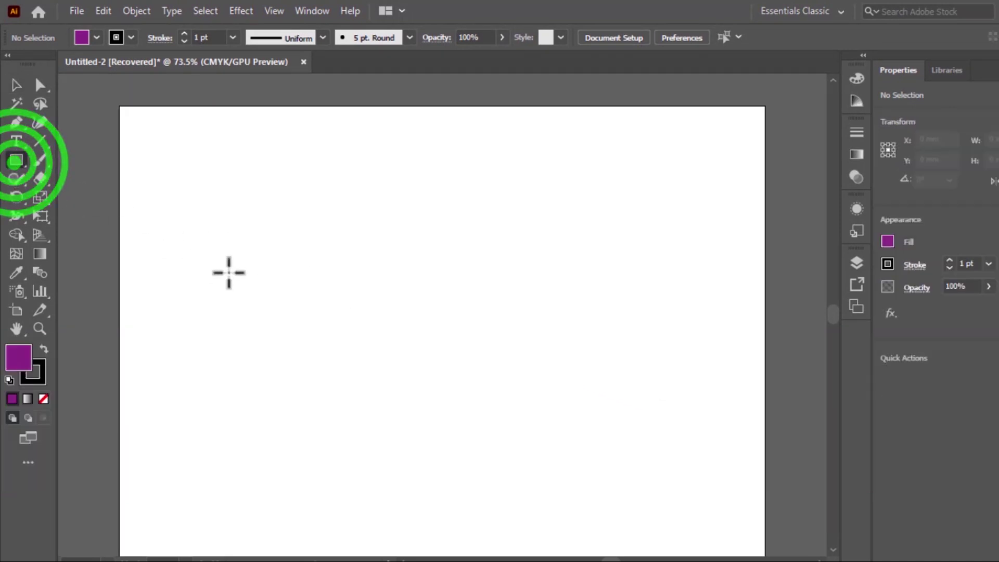
{"action": "left_click_drag", "start_coordinate": [267, 292], "coordinate": [364, 363]}
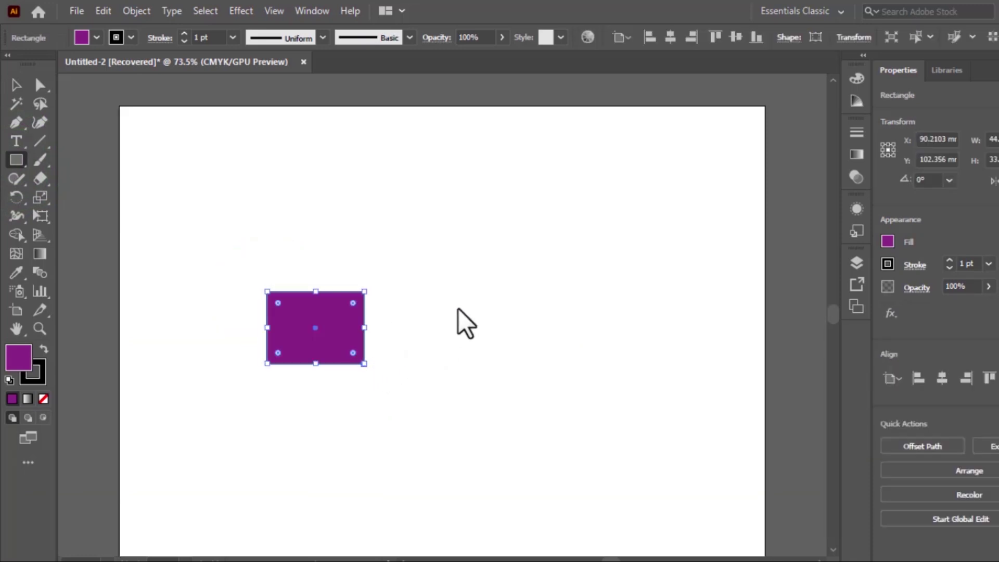
{"action": "left_click_drag", "start_coordinate": [473, 297], "coordinate": [613, 385]}
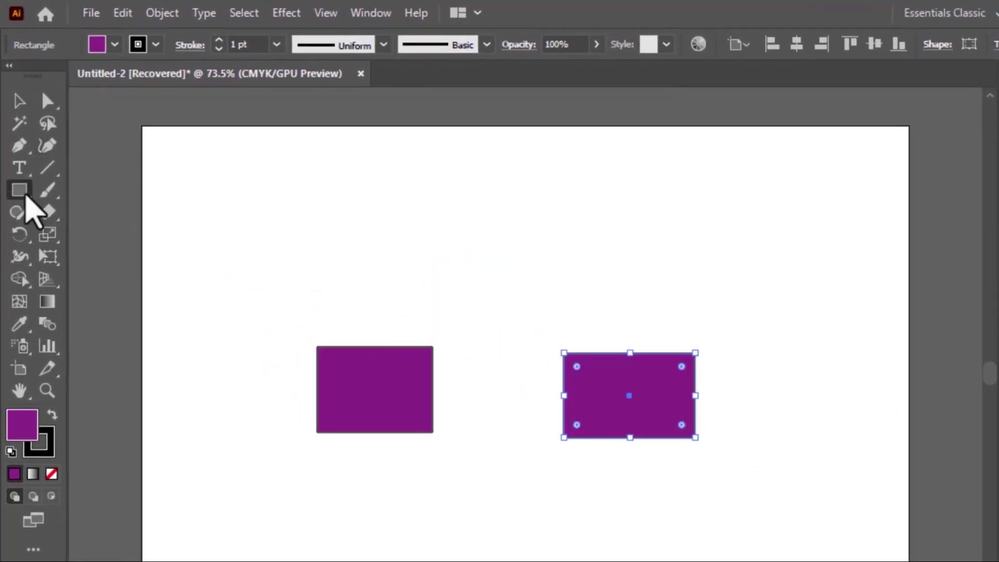
Draw a purple oval with the Ellipse tool, sitting above the gap between the rectangles.
{"action": "left_click", "coordinate": [24, 193]}
{"action": "left_click", "coordinate": [111, 232]}
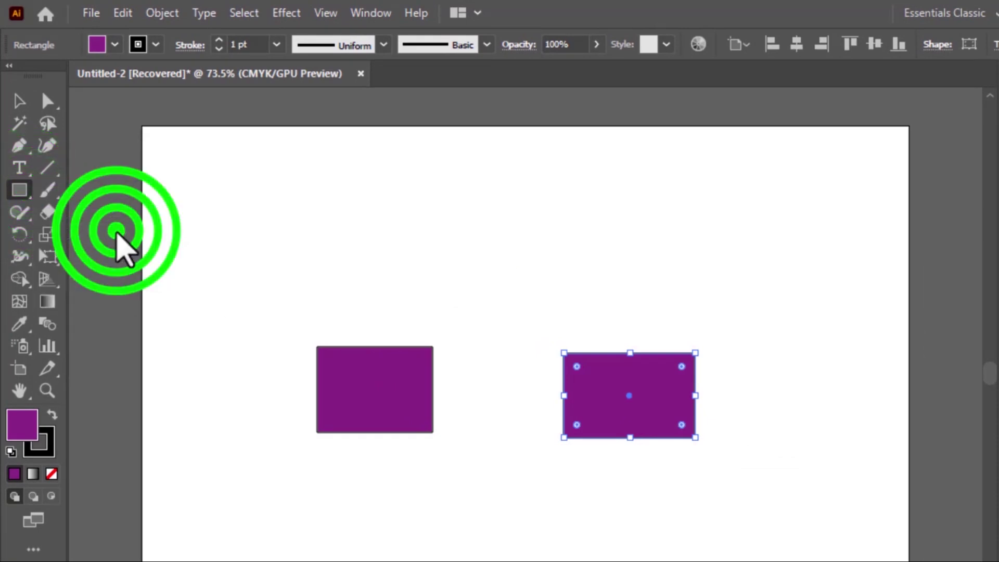
{"action": "left_click_drag", "start_coordinate": [432, 226], "coordinate": [567, 373]}
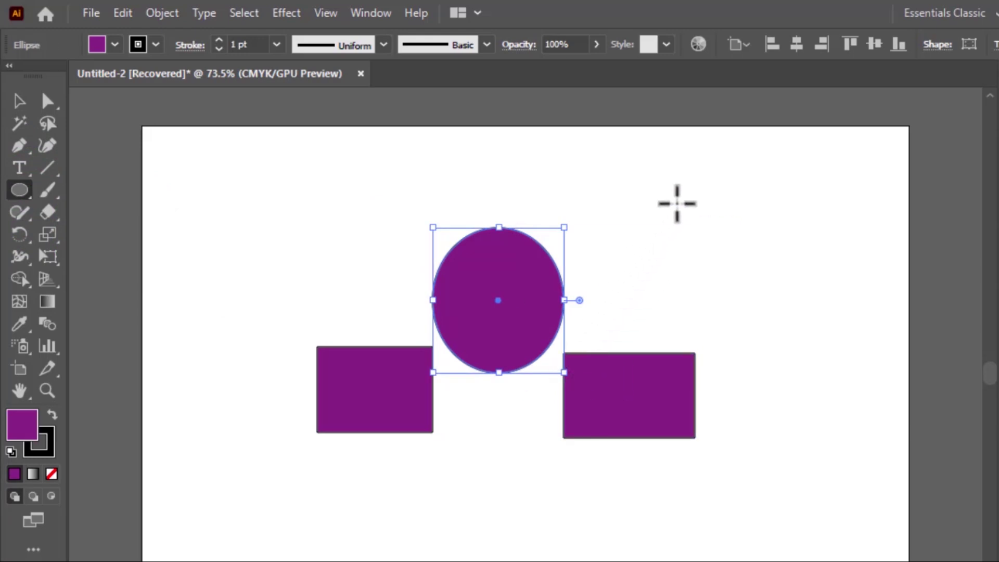
Draw a perfect circle at the upper right and give it a medium blue fill.
{"action": "left_click_drag", "start_coordinate": [676, 203], "coordinate": [825, 341]}
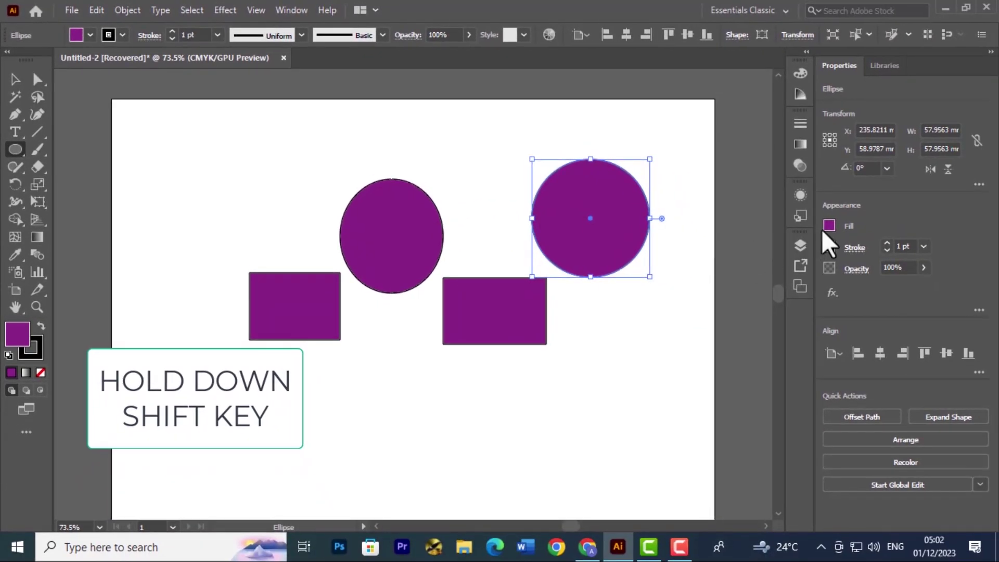
{"action": "left_click", "coordinate": [829, 225]}
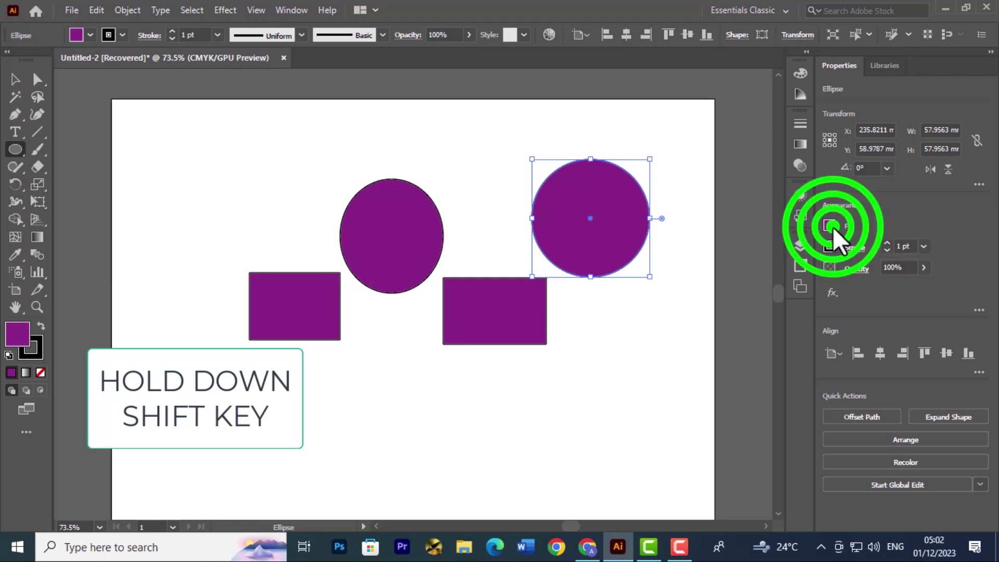
{"action": "left_click", "coordinate": [692, 375]}
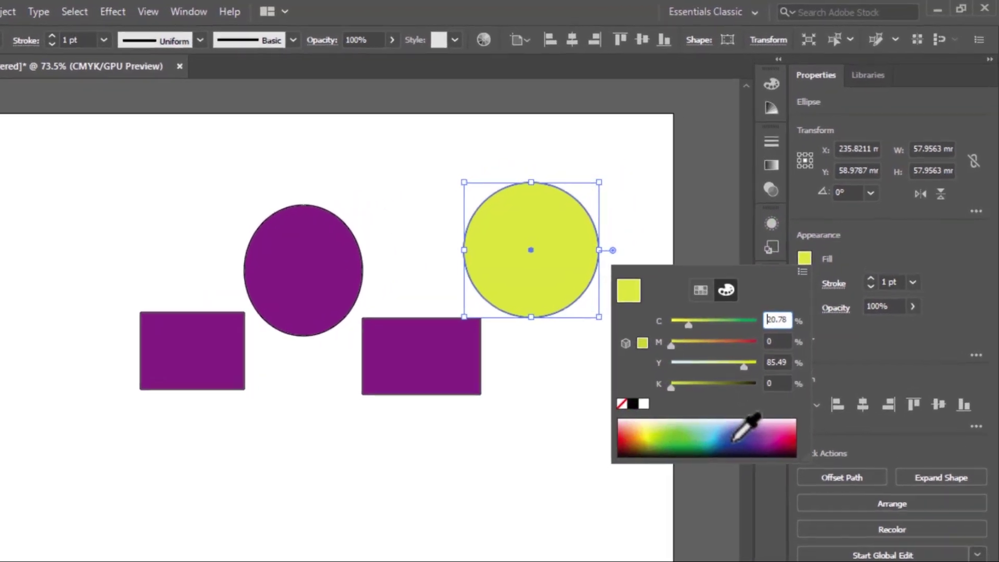
{"action": "left_click", "coordinate": [764, 382]}
{"action": "left_click", "coordinate": [742, 459]}
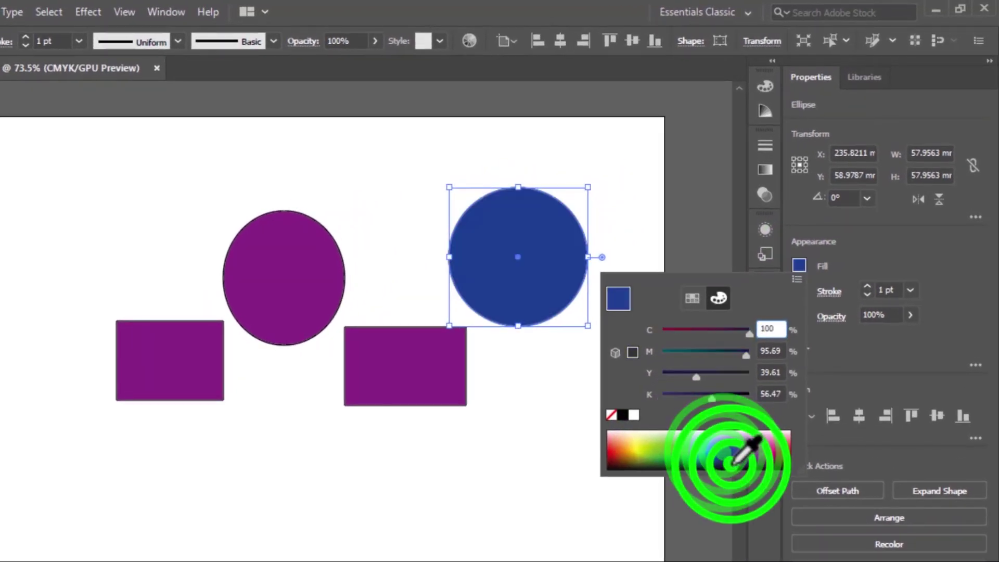
{"action": "left_click", "coordinate": [734, 434]}
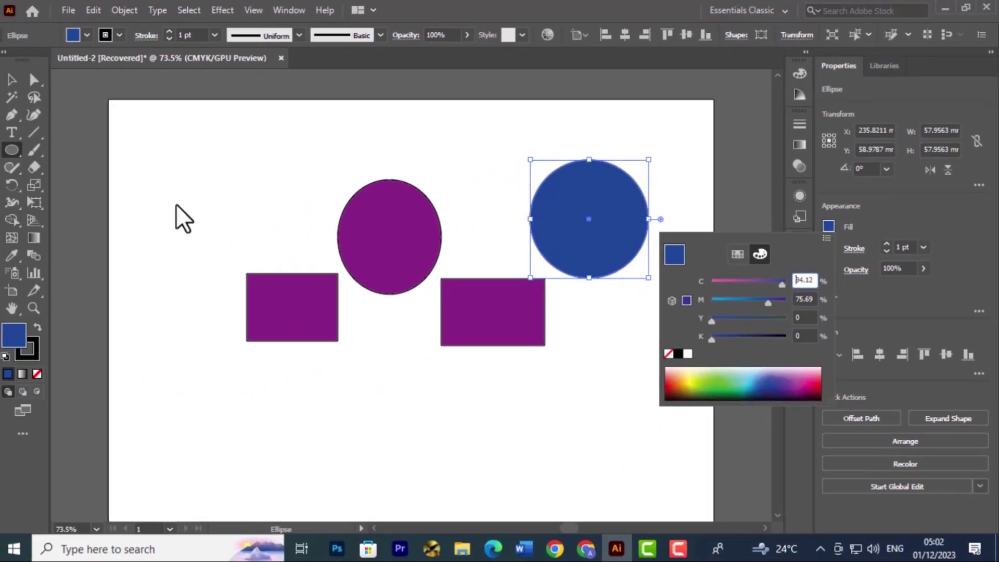
{"action": "left_click", "coordinate": [4, 230]}
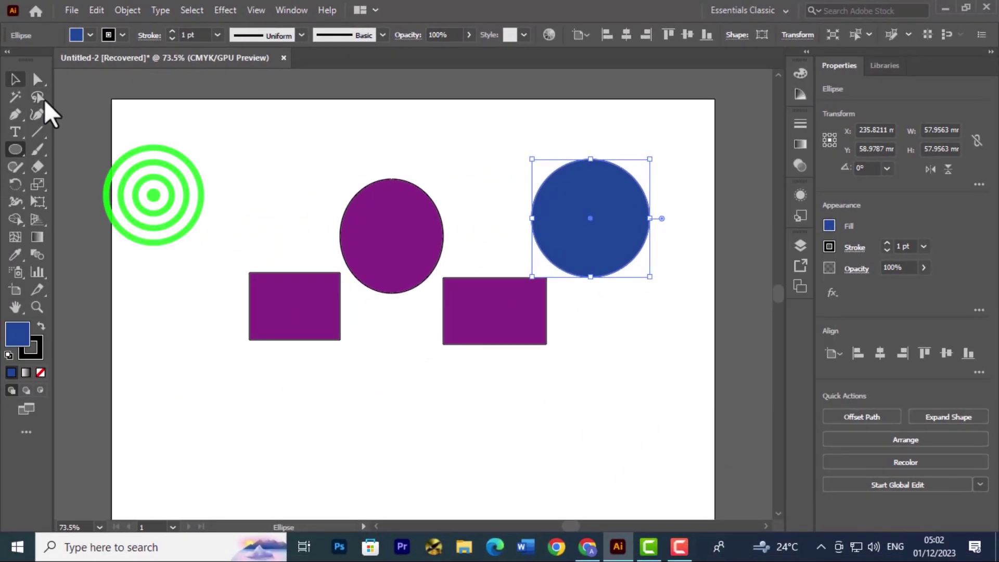
Select the purple oval and delete it.
{"action": "left_click", "coordinate": [16, 79]}
{"action": "left_click", "coordinate": [409, 243]}
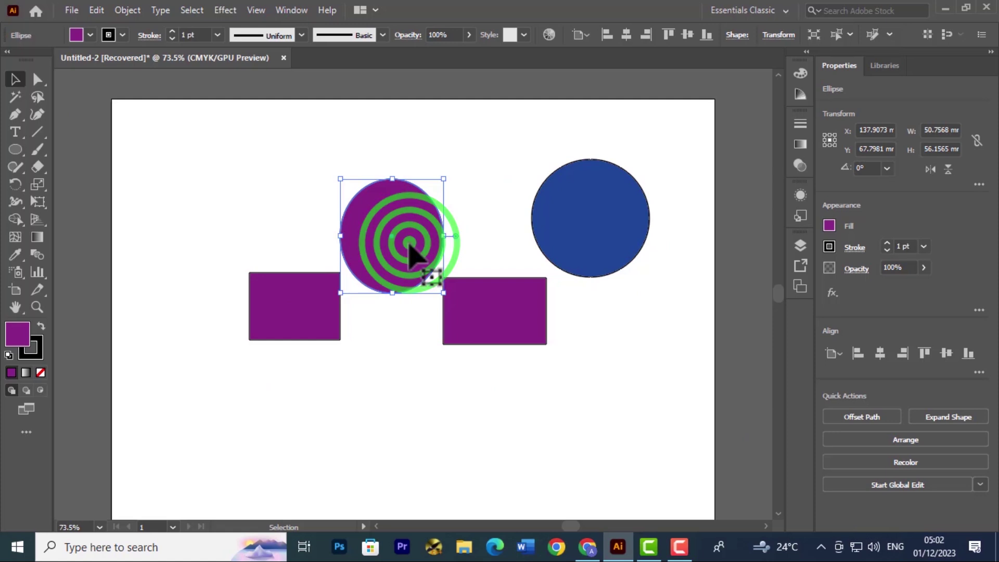
{"action": "key", "text": "Delete"}
Center the blue circle between the rectangles and move both rectangles up to overlap its lower edge.
{"action": "left_click_drag", "start_coordinate": [584, 227], "coordinate": [397, 239]}
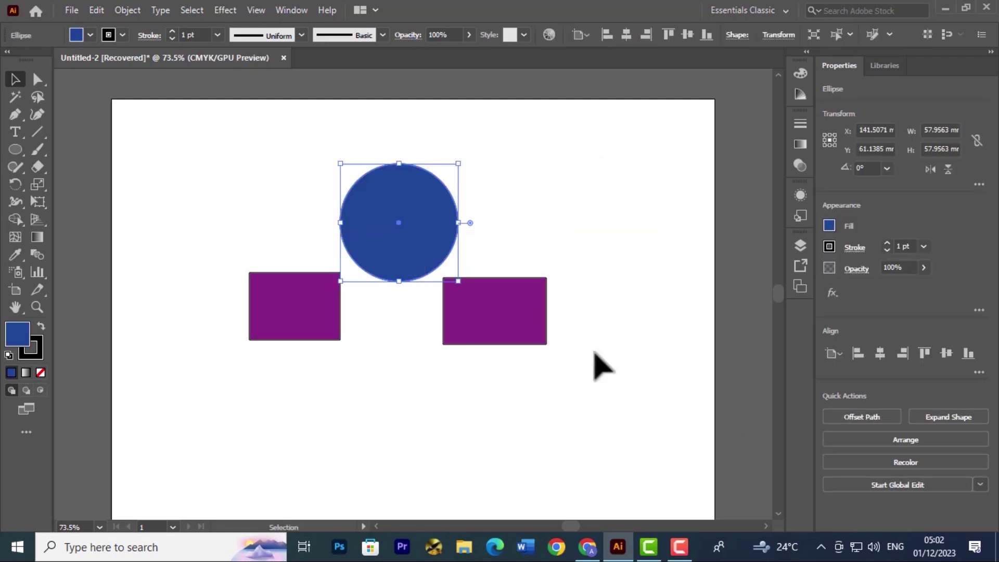
{"action": "left_click", "coordinate": [584, 350]}
{"action": "left_click_drag", "start_coordinate": [506, 314], "coordinate": [498, 261]}
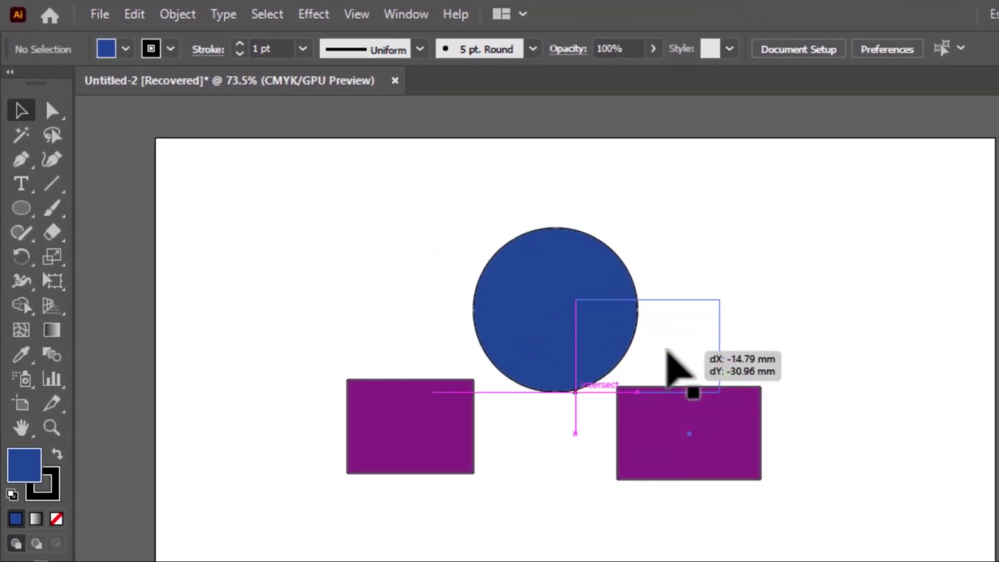
{"action": "left_click_drag", "start_coordinate": [668, 351], "coordinate": [668, 352]}
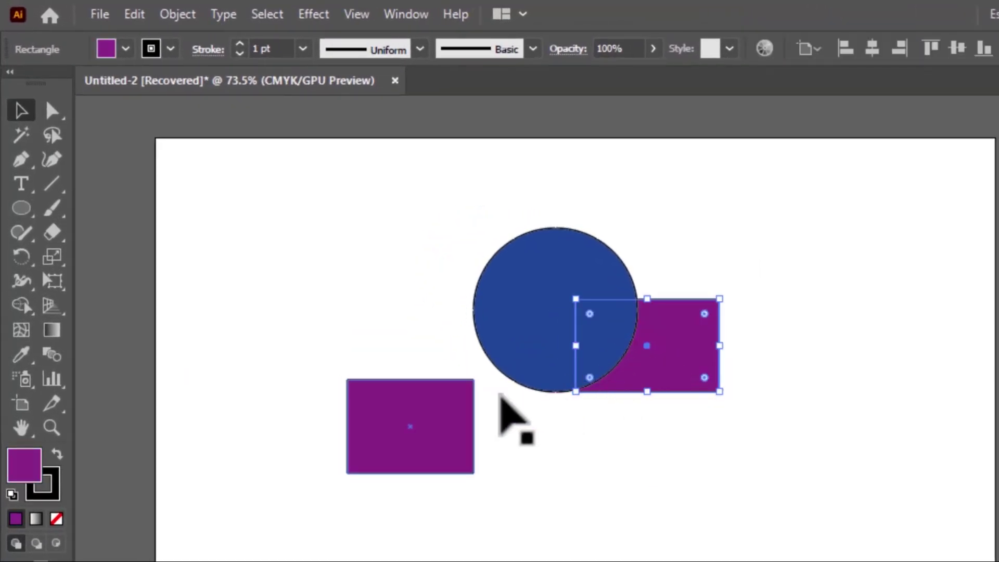
{"action": "left_click_drag", "start_coordinate": [387, 427], "coordinate": [434, 344]}
{"action": "left_click", "coordinate": [515, 496]}
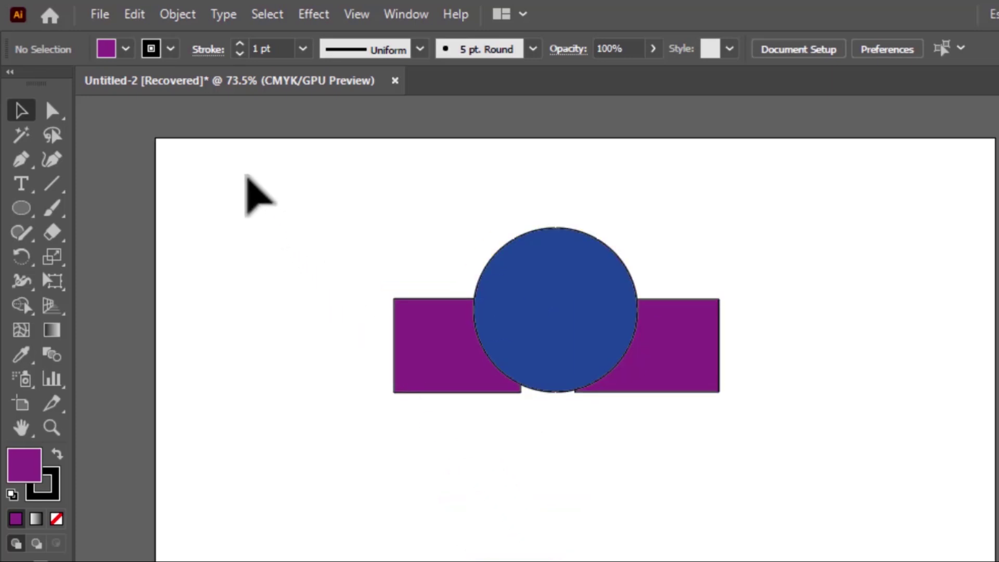
Select all three shapes and test merging the left rectangle with the circle in Shape Builder, then undo.
{"action": "left_click_drag", "start_coordinate": [246, 175], "coordinate": [862, 466]}
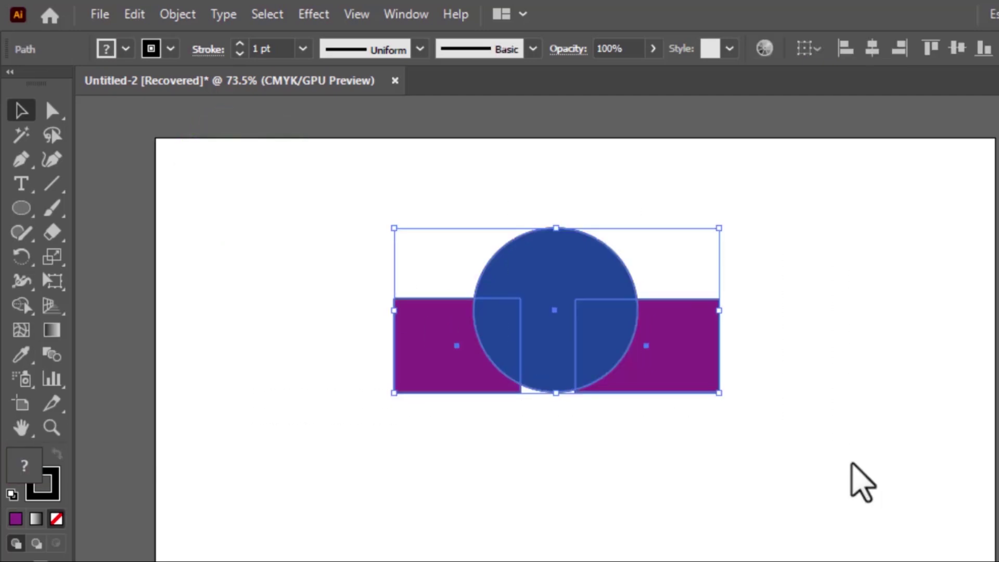
{"action": "left_click", "coordinate": [21, 305]}
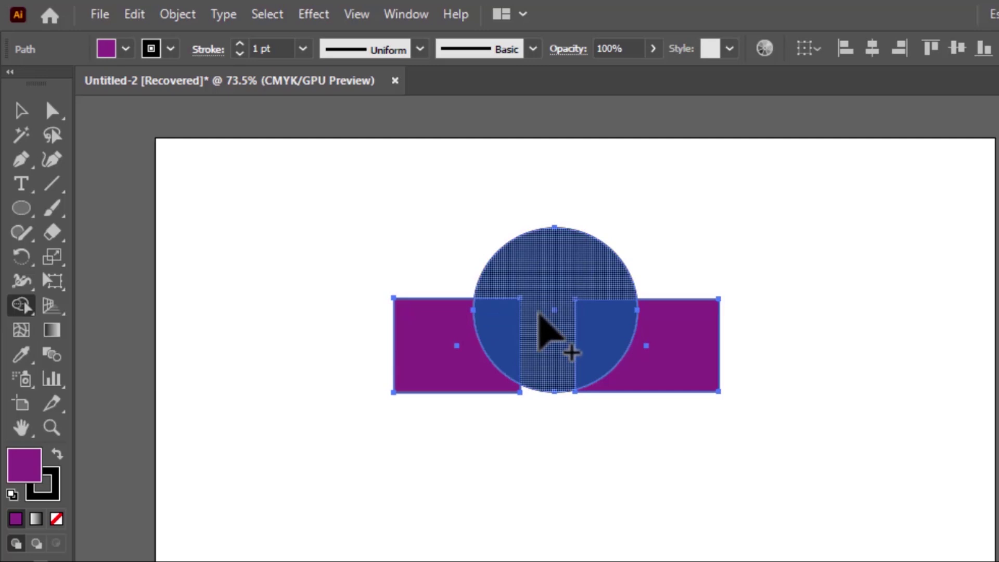
{"action": "left_click_drag", "start_coordinate": [440, 353], "coordinate": [548, 298]}
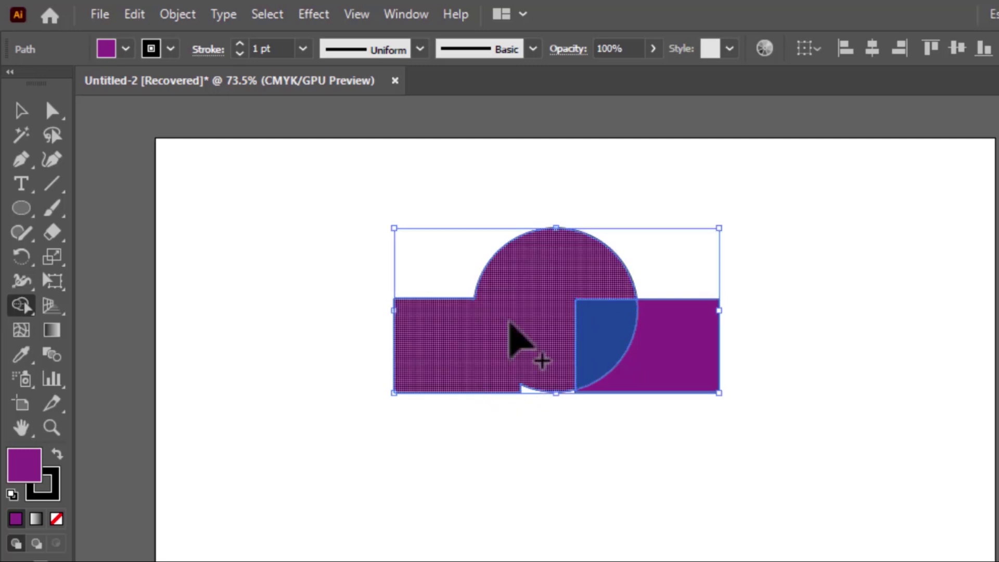
{"action": "key", "text": "ctrl+z"}
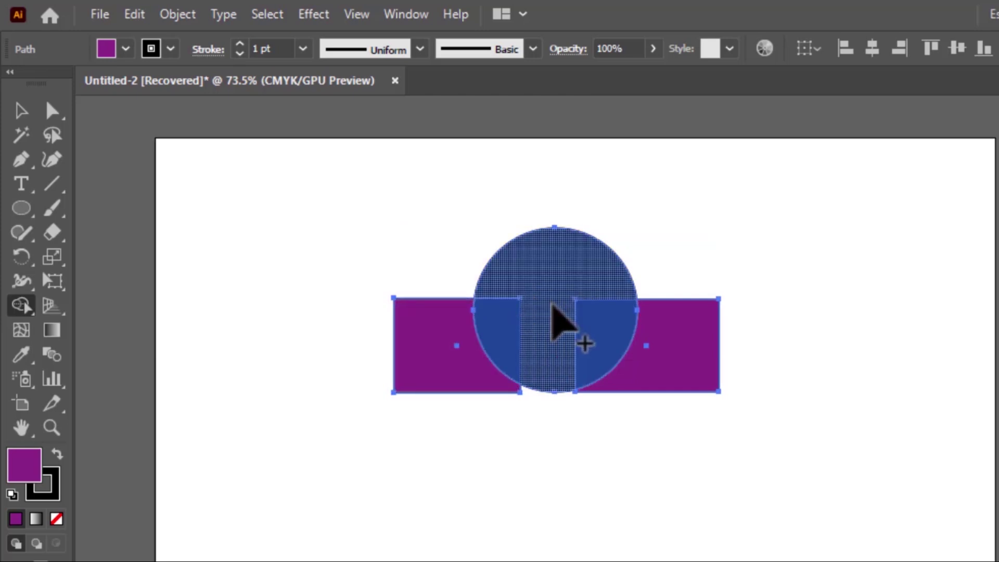
Merge the circle with the right rectangle, Alt-delete the merged shape, then undo the deletion.
{"action": "mouse_move", "coordinate": [553, 306]}
{"action": "left_mouse_down"}
{"action": "mouse_move", "coordinate": [670, 368]}
{"action": "mouse_move", "coordinate": [581, 341]}
{"action": "left_mouse_up"}
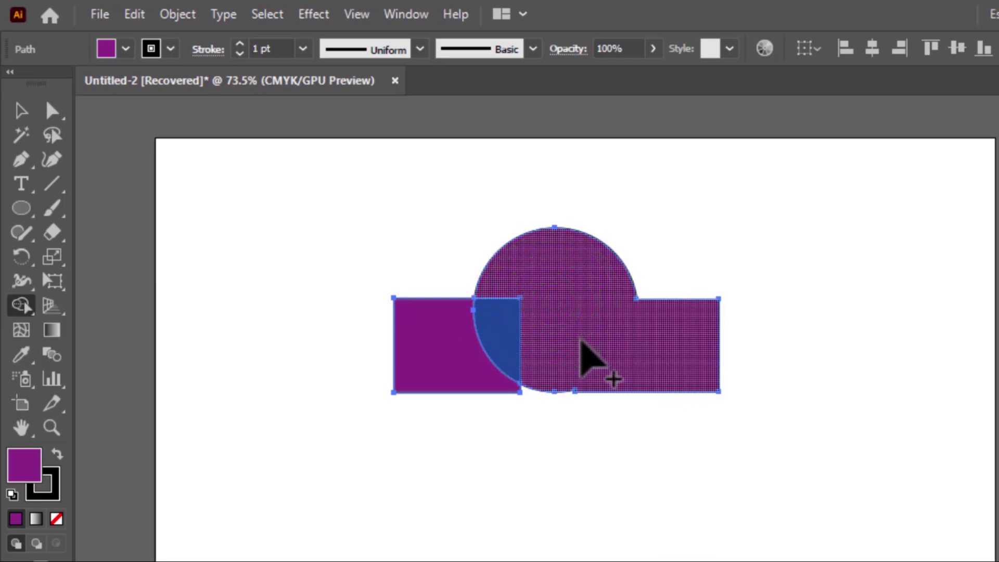
{"action": "key", "text": "alt"}
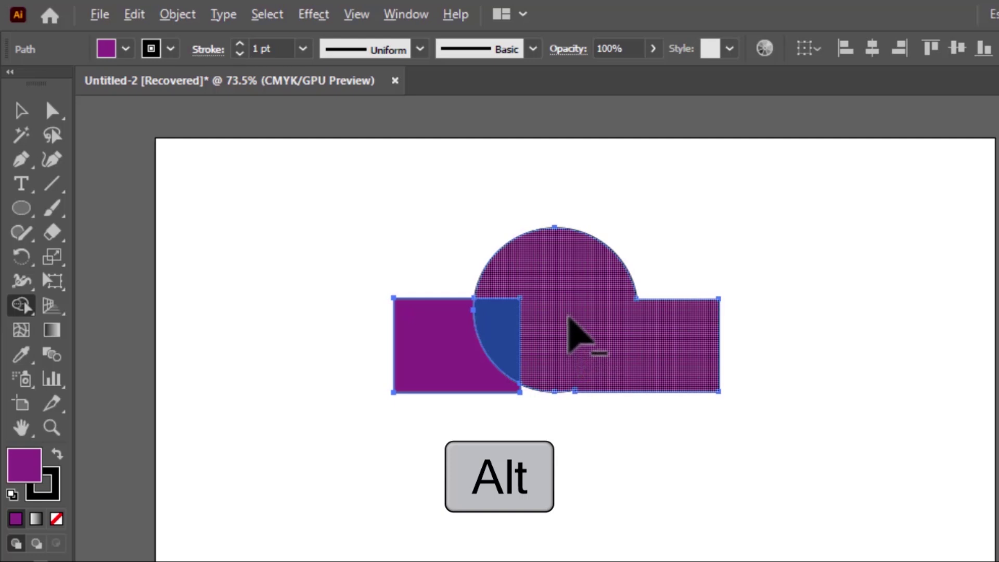
{"action": "left_click_drag", "start_coordinate": [543, 268], "coordinate": [673, 374]}
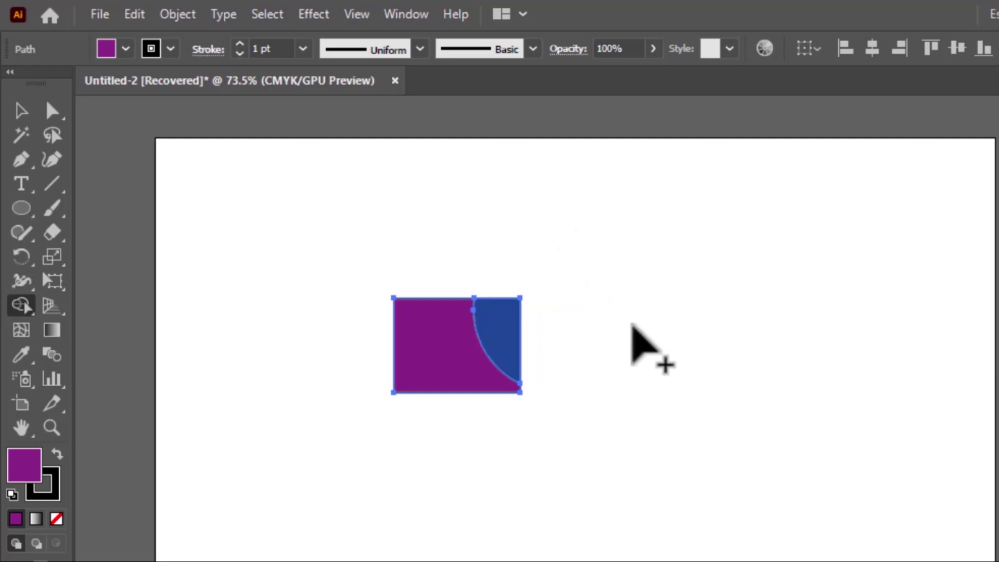
{"action": "key", "text": "ctrl+z"}
{"action": "key", "text": "ctrl+z"}
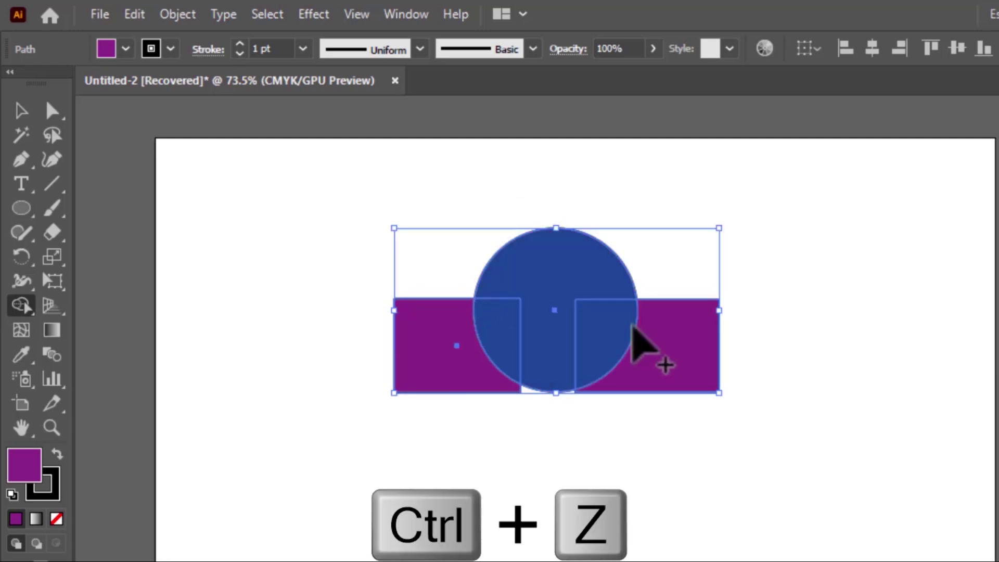
Undo the merge, then Alt-click away both rectangles and their overlaps, leaving the blue mushroom.
{"action": "left_click", "coordinate": [738, 533]}
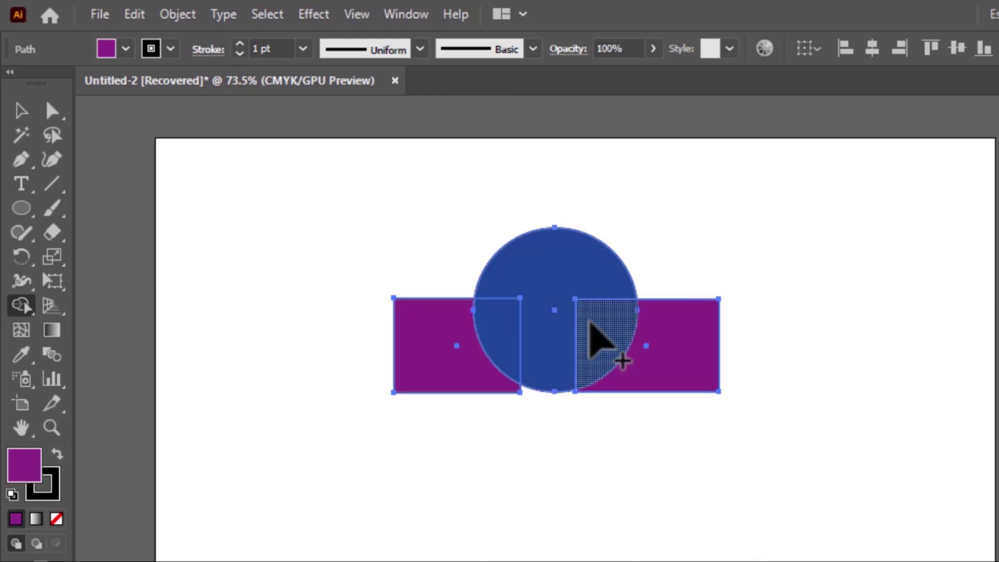
{"action": "left_click", "coordinate": [598, 336], "text": "alt"}
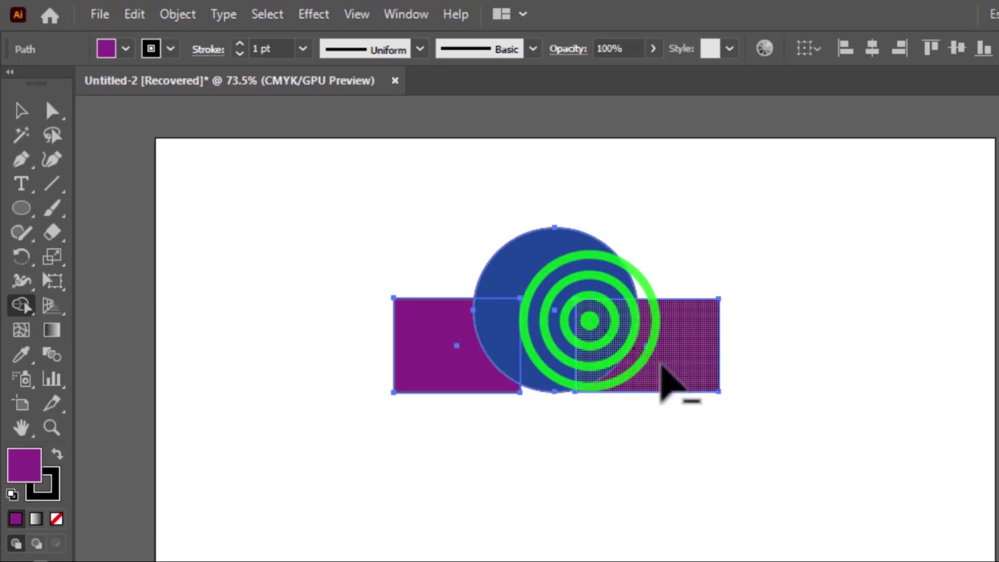
{"action": "left_click", "coordinate": [671, 379], "text": "alt"}
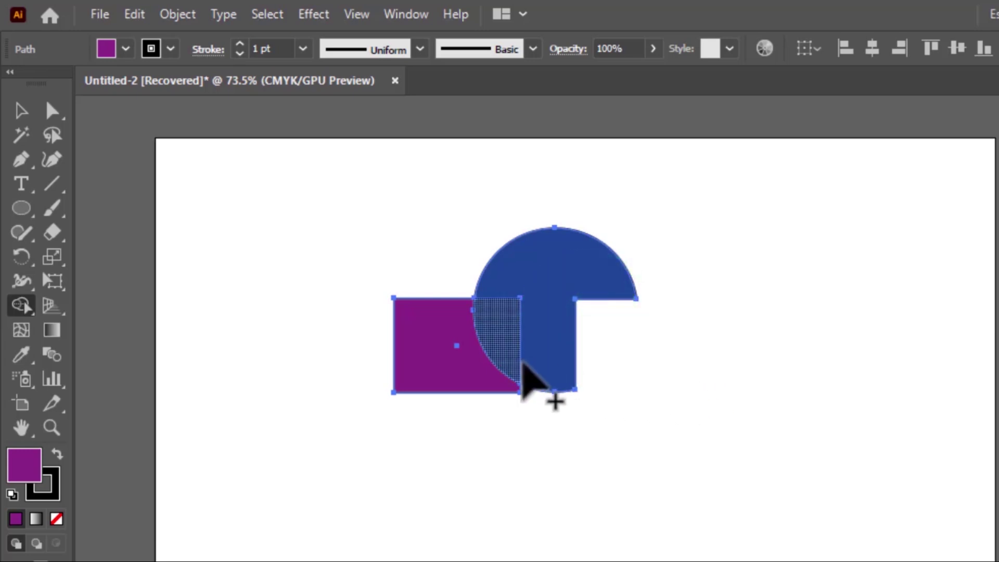
{"action": "left_click", "coordinate": [508, 321], "text": "alt"}
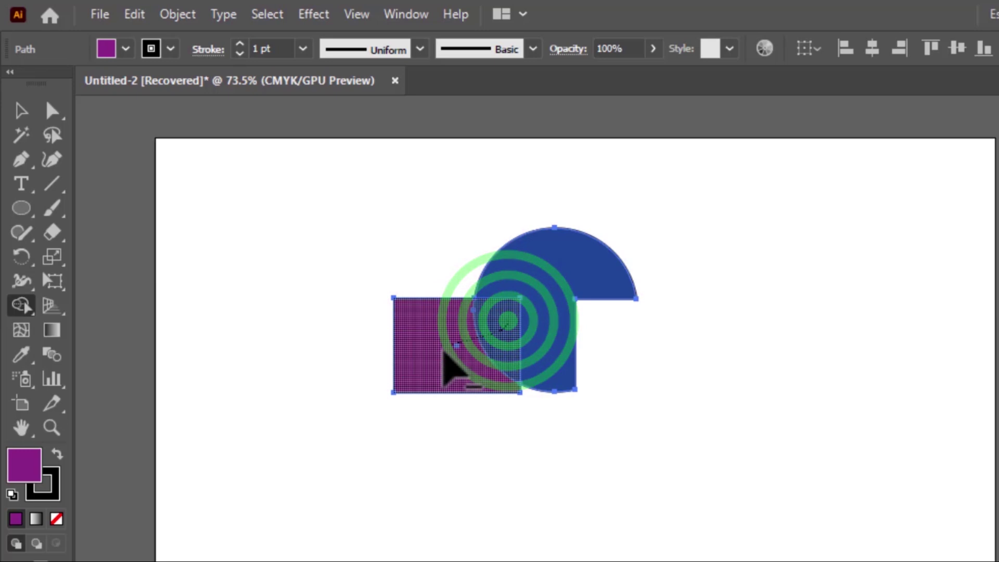
{"action": "left_click", "coordinate": [444, 368], "text": "alt"}
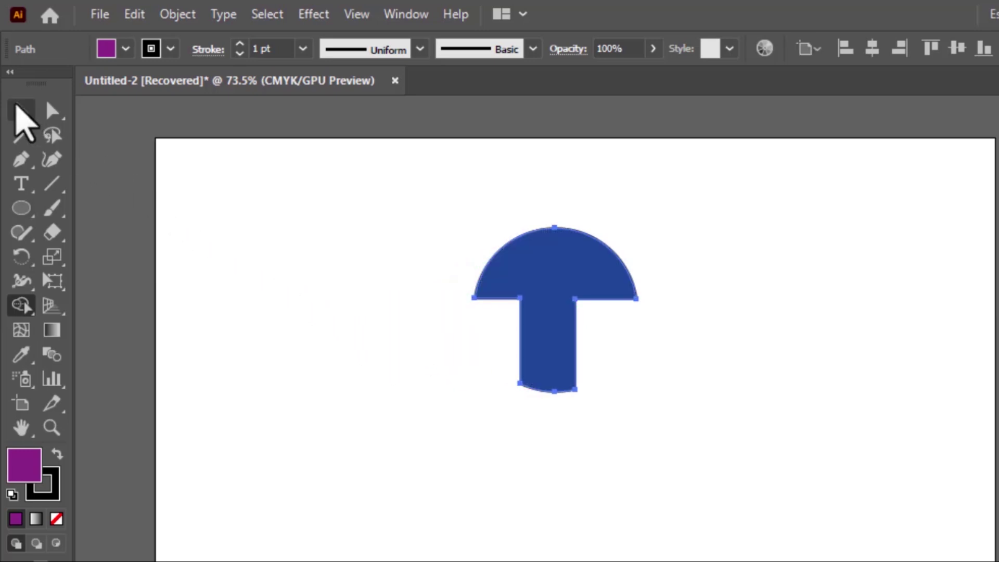
{"action": "left_click", "coordinate": [21, 110]}
{"action": "left_click", "coordinate": [555, 491]}
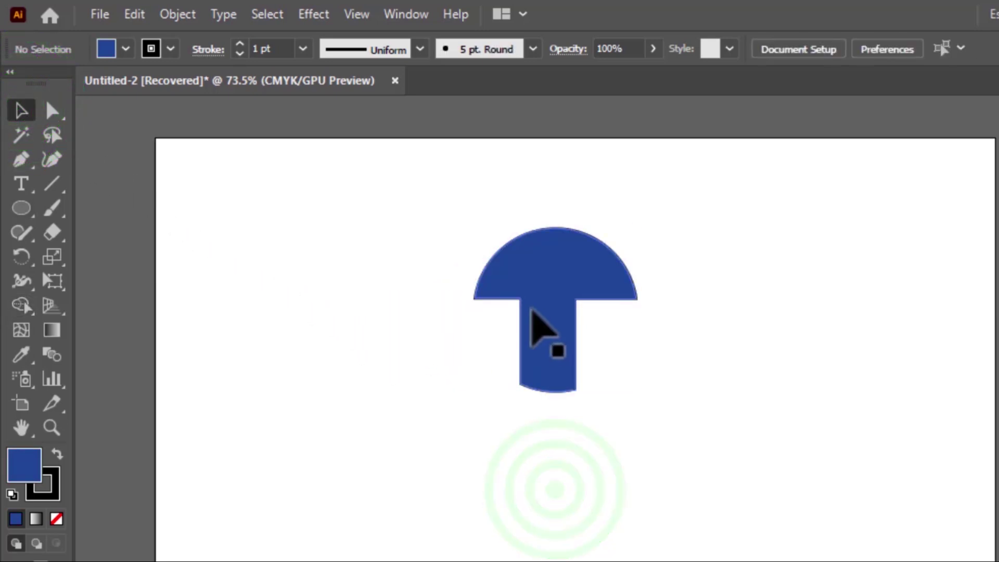
Nudge the mushroom up-left, then draw a new circle and fill it magenta.
{"action": "left_click_drag", "start_coordinate": [530, 317], "coordinate": [403, 261]}
{"action": "left_click", "coordinate": [619, 512]}
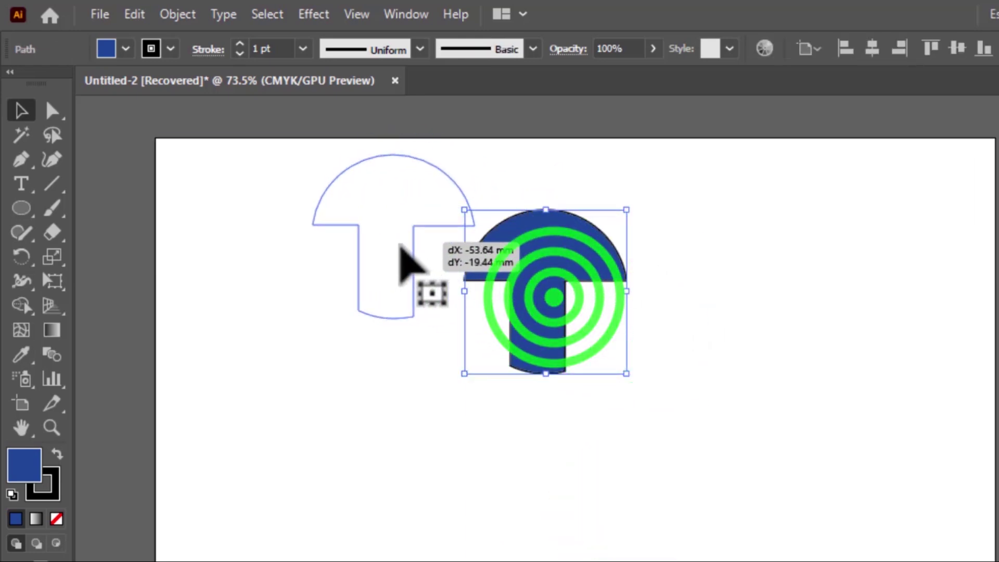
{"action": "left_click", "coordinate": [27, 210]}
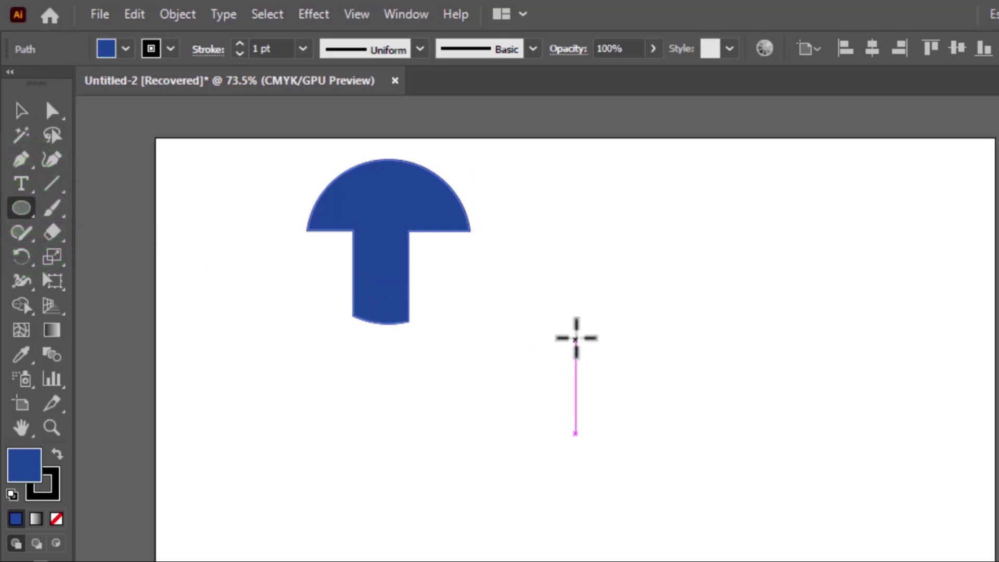
{"action": "left_click_drag", "start_coordinate": [575, 338], "coordinate": [709, 539]}
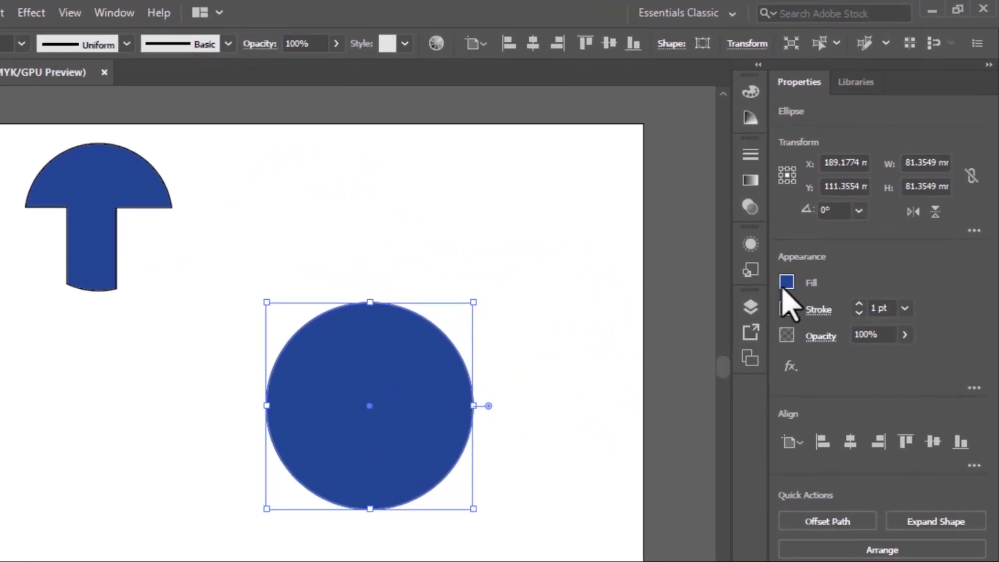
{"action": "left_click", "coordinate": [868, 232]}
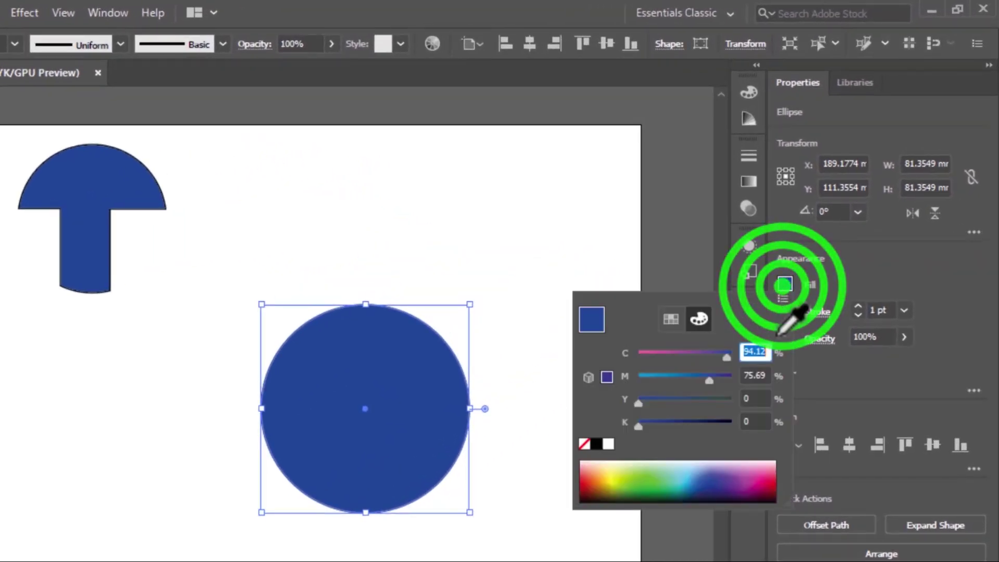
{"action": "left_click", "coordinate": [758, 467]}
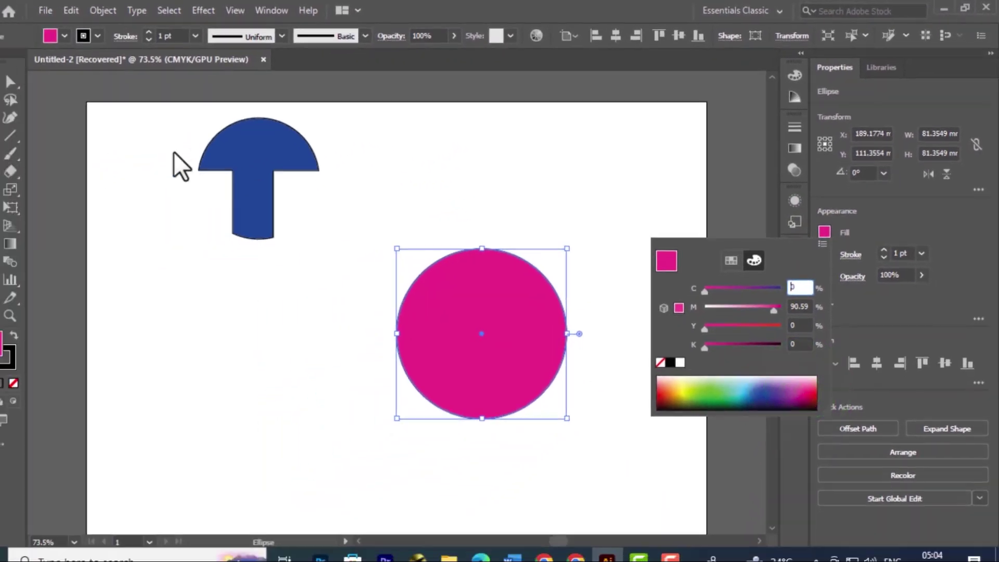
Move the magenta circle to the page centre and the mushroom to the top-left corner, then select the circle.
{"action": "double_click", "coordinate": [15, 78]}
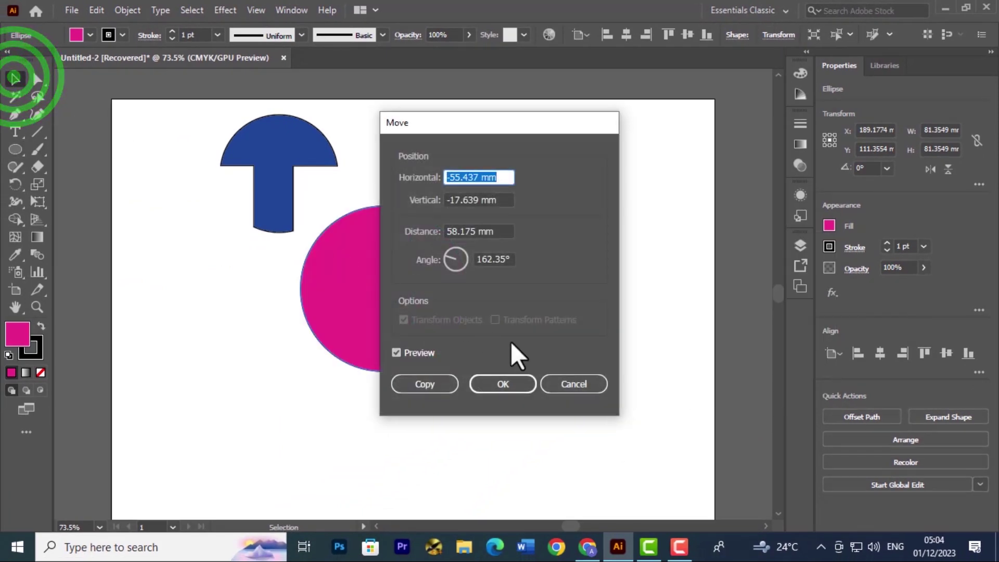
{"action": "left_click", "coordinate": [580, 383]}
{"action": "left_click_drag", "start_coordinate": [508, 327], "coordinate": [456, 319]}
{"action": "left_click", "coordinate": [612, 338]}
{"action": "left_click_drag", "start_coordinate": [288, 184], "coordinate": [167, 149]}
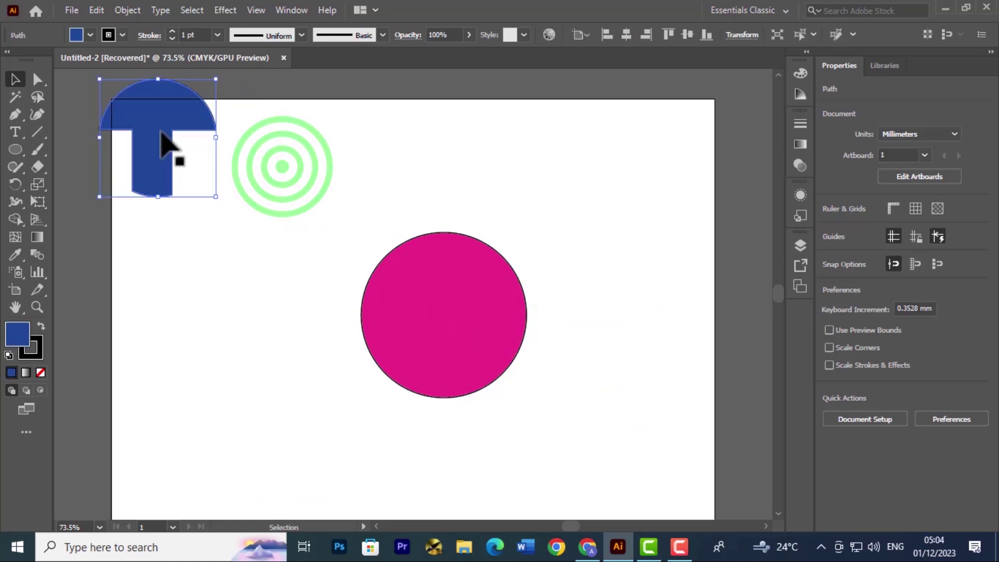
{"action": "left_click_drag", "start_coordinate": [282, 167], "coordinate": [419, 329]}
{"action": "left_click", "coordinate": [428, 334]}
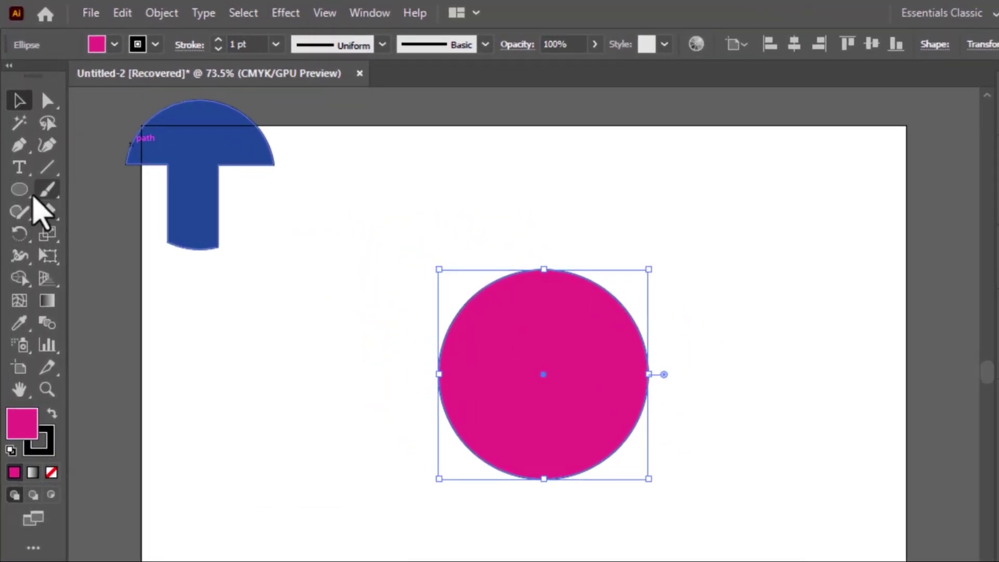
Draw a small star on the magenta circle's upper-right edge with the Star tool.
{"action": "left_click", "coordinate": [29, 196]}
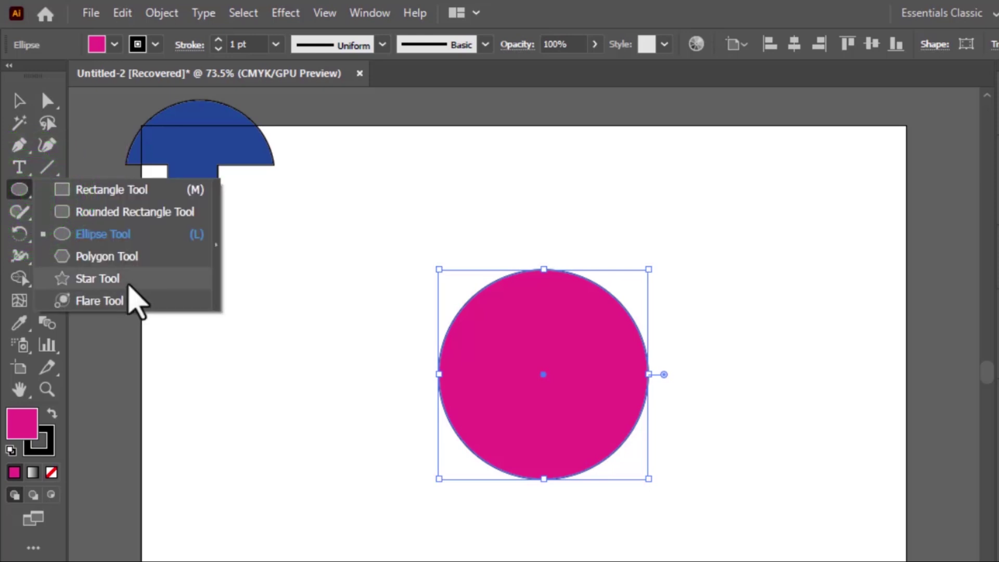
{"action": "left_click", "coordinate": [129, 284]}
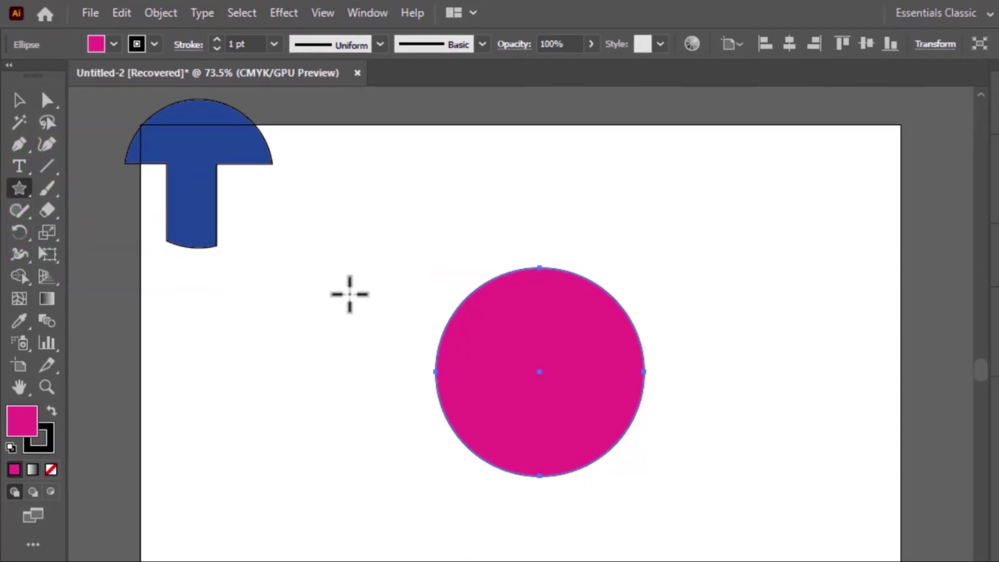
{"action": "left_click_drag", "start_coordinate": [601, 286], "coordinate": [614, 306]}
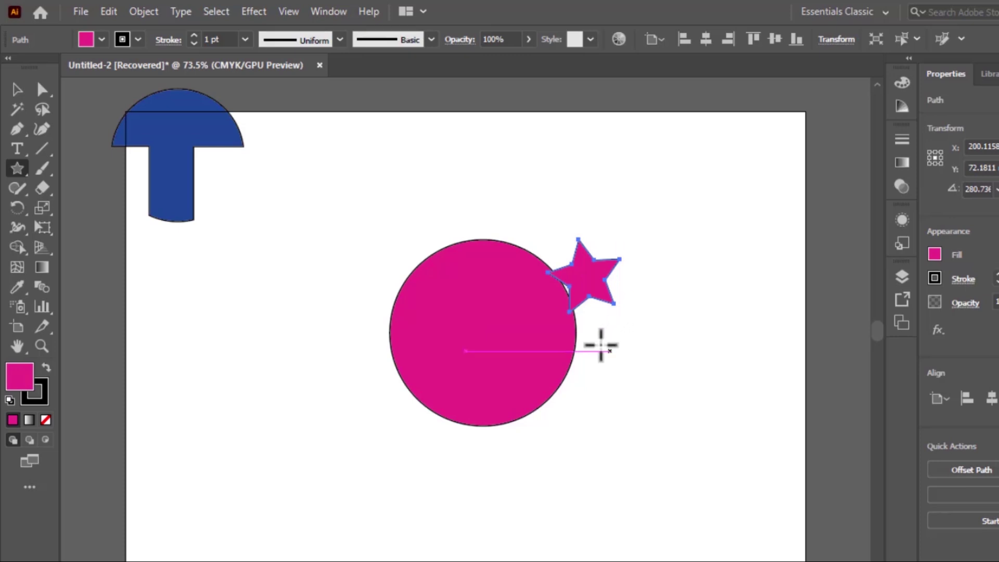
Remove the extra second star and the stray copies, keeping only the original star.
{"action": "left_click_drag", "start_coordinate": [600, 345], "coordinate": [633, 373]}
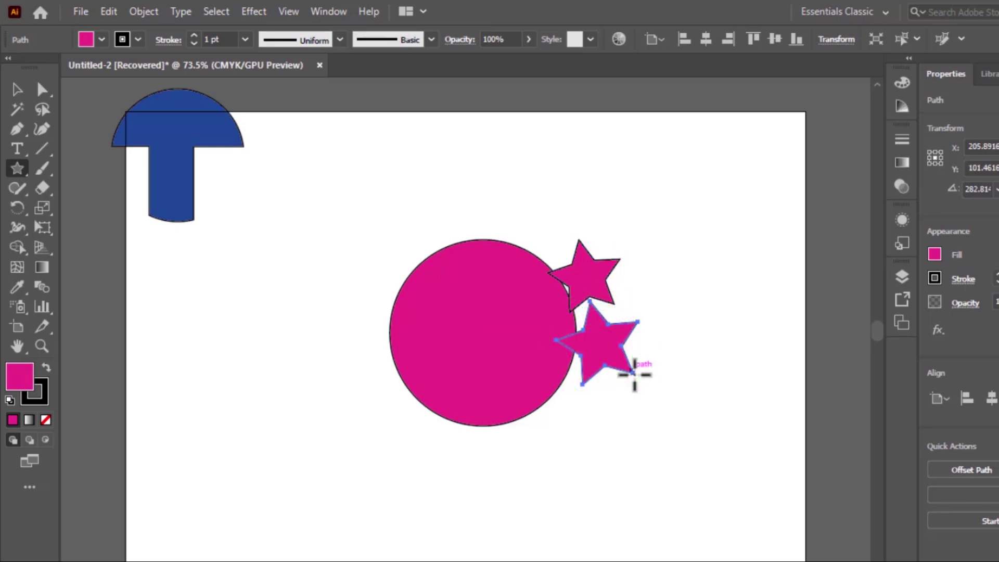
{"action": "left_click", "coordinate": [16, 90]}
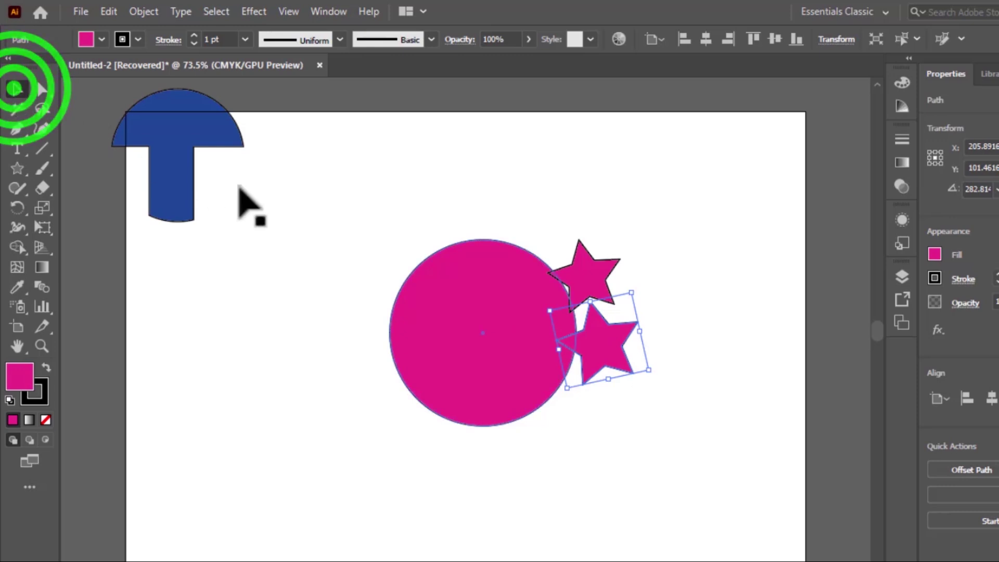
{"action": "left_click_drag", "start_coordinate": [590, 339], "coordinate": [629, 384]}
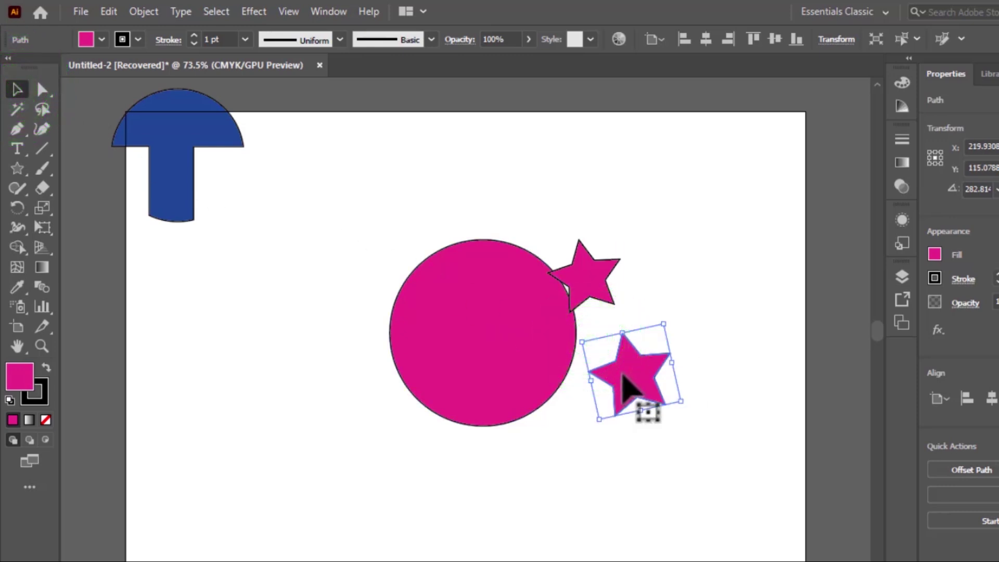
{"action": "key", "text": "Delete"}
{"action": "left_click", "coordinate": [590, 290]}
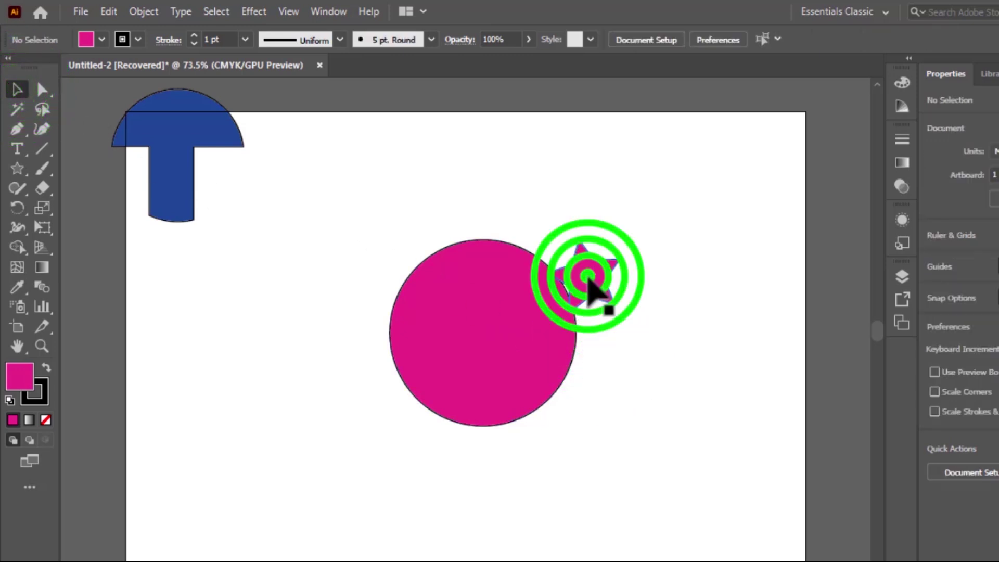
{"action": "left_click_drag", "start_coordinate": [590, 287], "coordinate": [460, 434]}
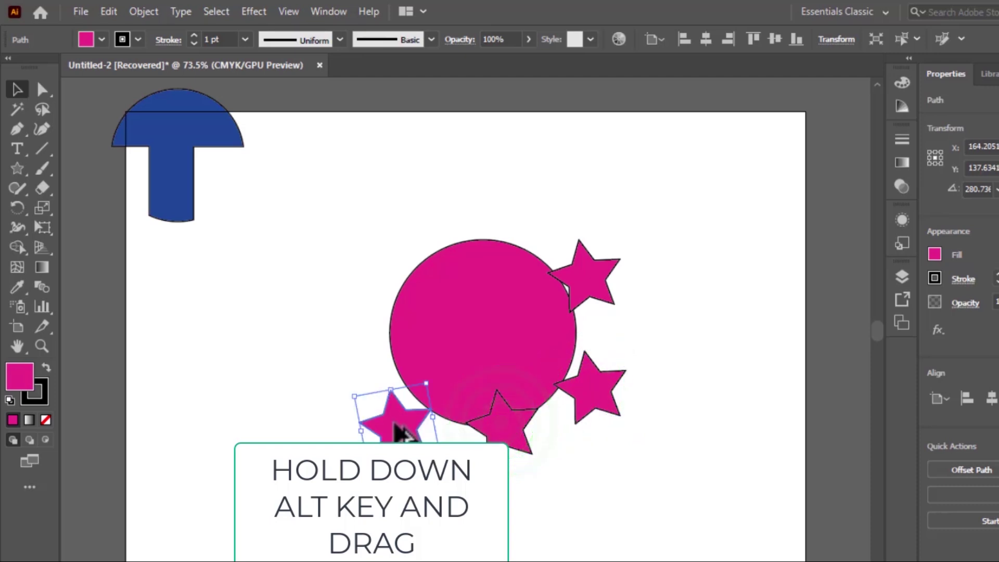
{"action": "key", "text": "ctrl+z"}
{"action": "key", "text": "ctrl+z"}
{"action": "key", "text": "ctrl+z"}
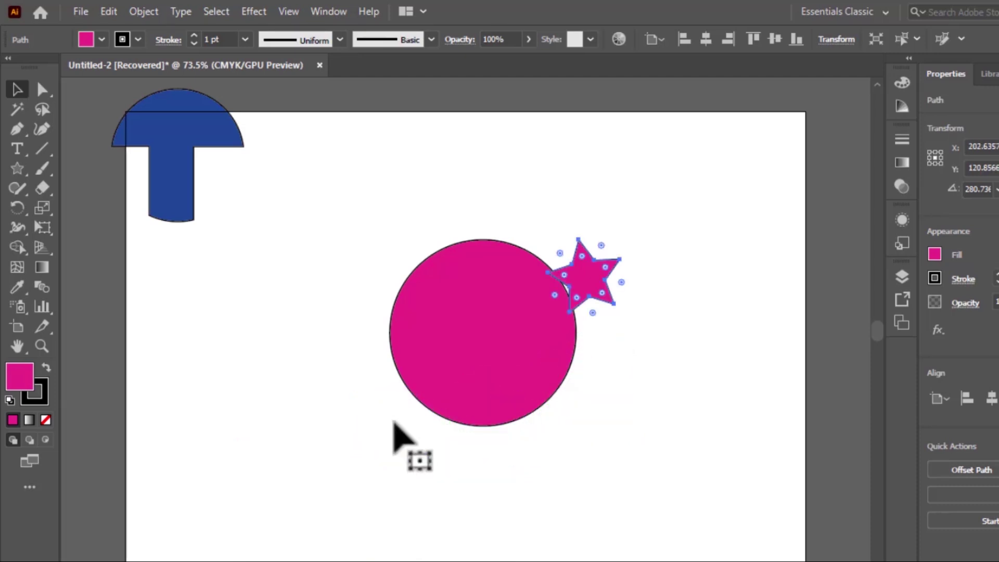
Change the star's fill from magenta to yellow using the colour spectrum.
{"action": "left_click", "coordinate": [574, 284]}
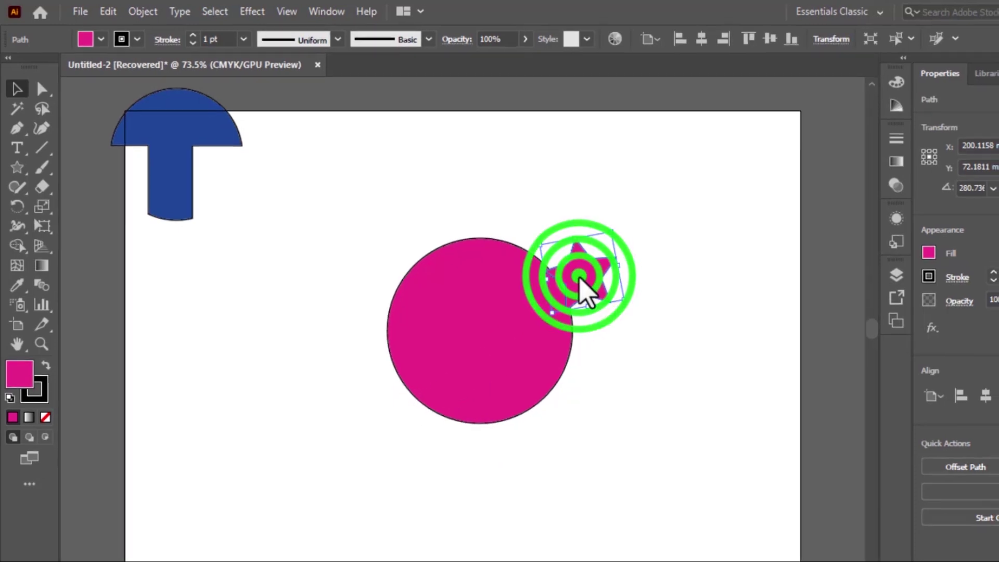
{"action": "left_click", "coordinate": [828, 225]}
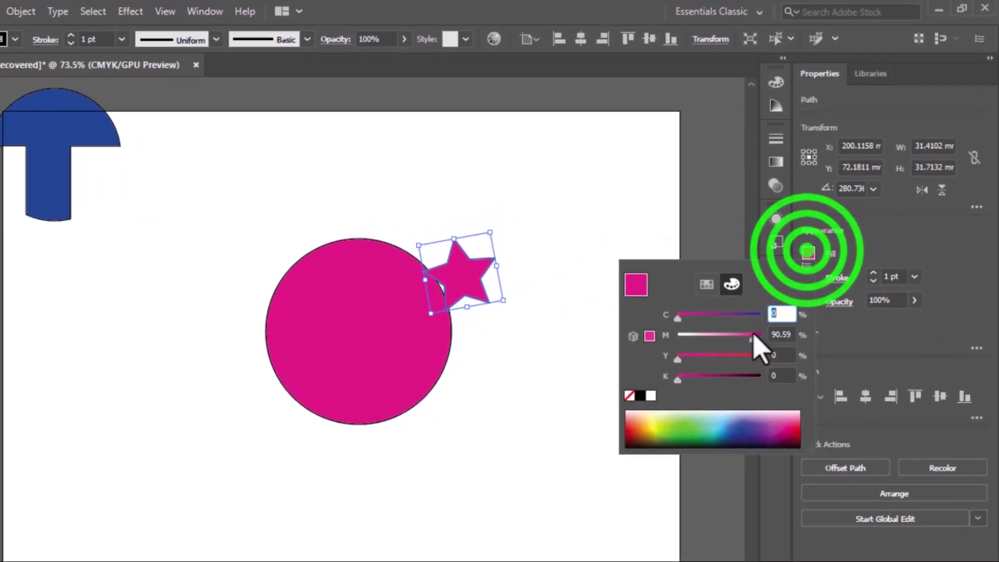
{"action": "left_click", "coordinate": [649, 458]}
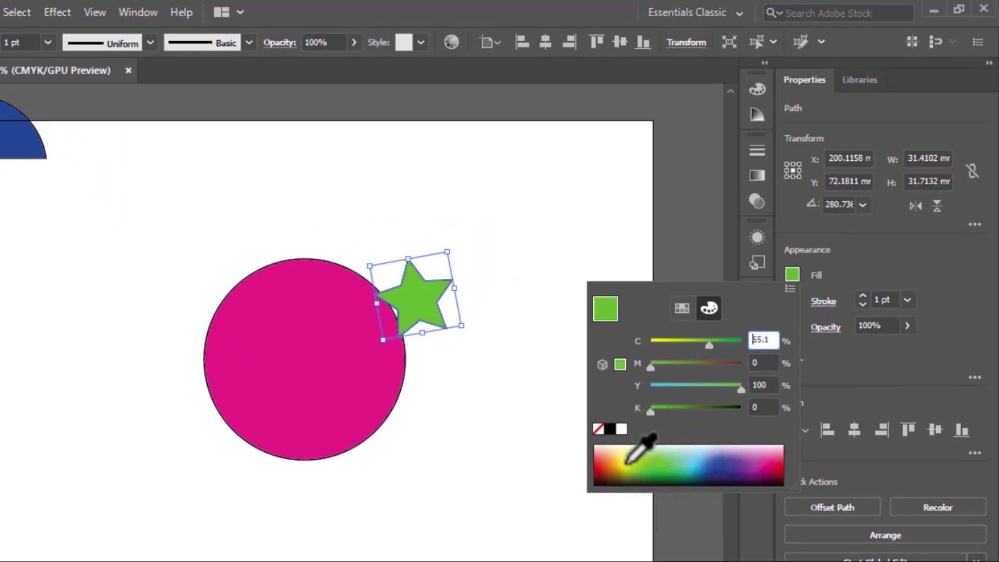
{"action": "left_click", "coordinate": [625, 460]}
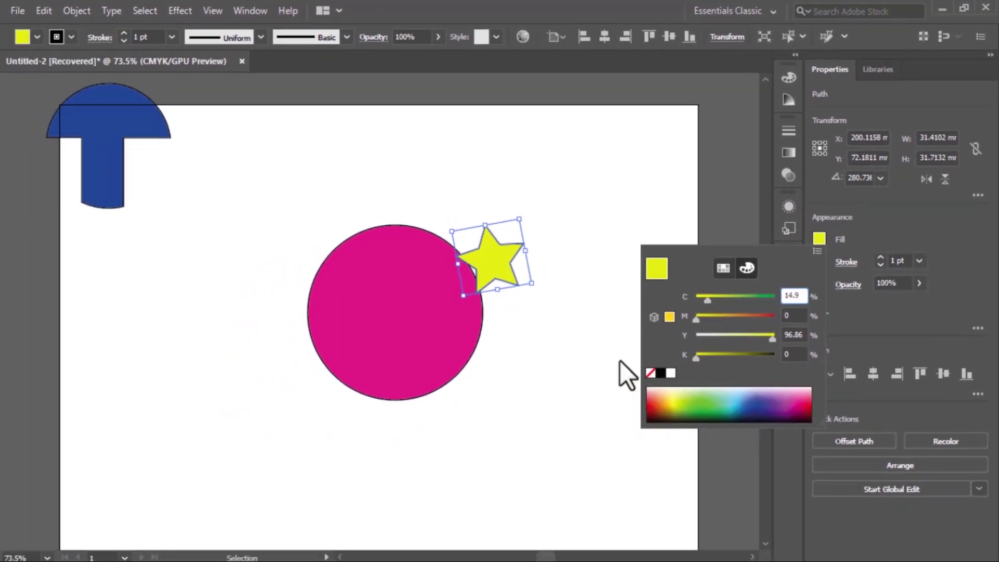
{"action": "left_click", "coordinate": [613, 357]}
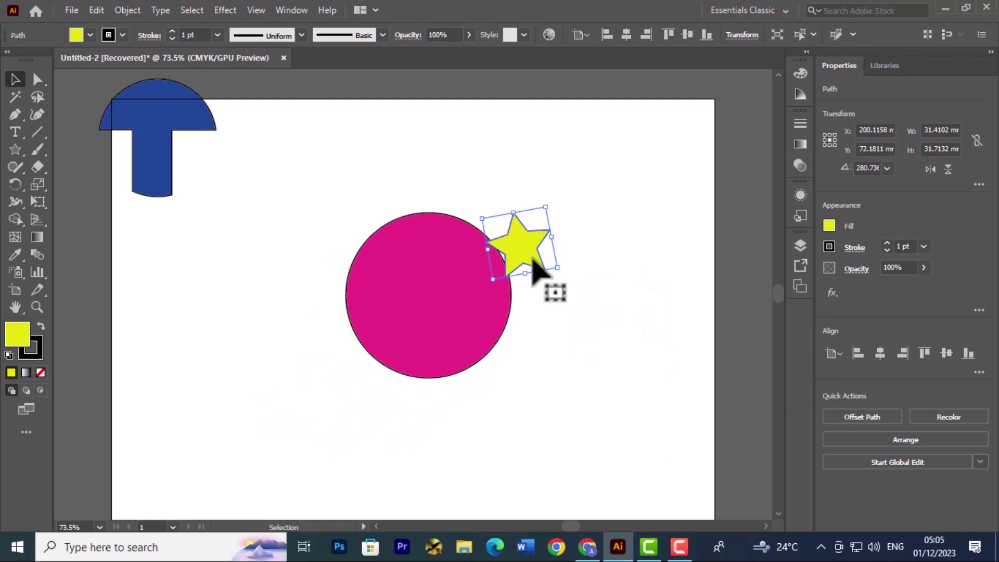
Alt-drag copies of the yellow star to place five around the circle's edge and one at its centre.
{"action": "left_click_drag", "start_coordinate": [536, 268], "coordinate": [533, 340]}
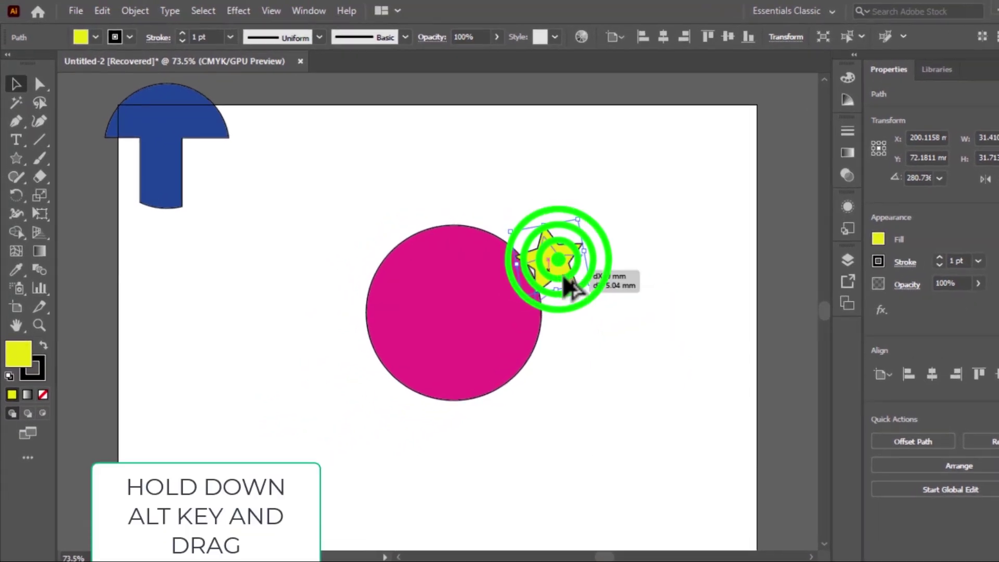
{"action": "left_click_drag", "start_coordinate": [676, 431], "coordinate": [428, 345]}
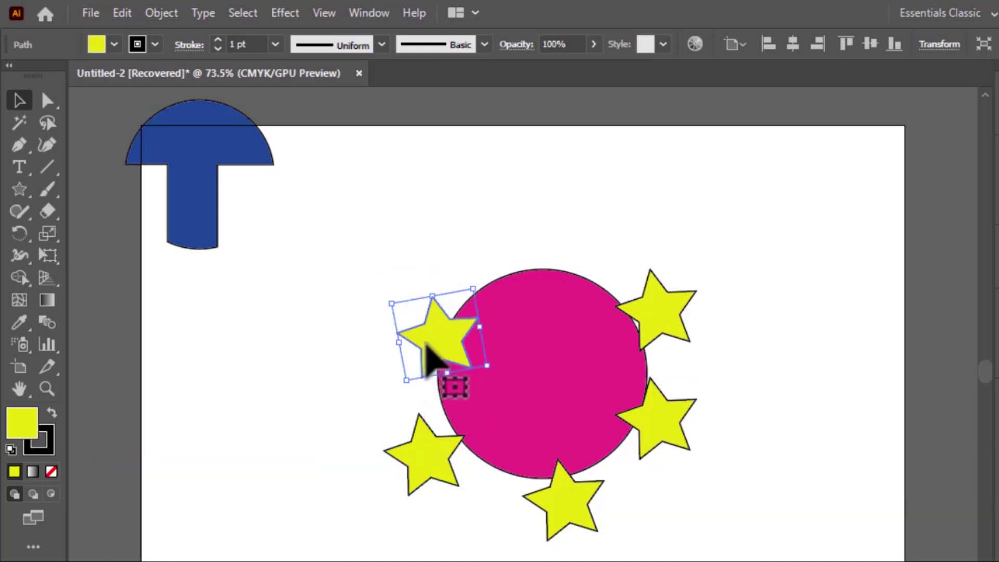
{"action": "left_click_drag", "start_coordinate": [434, 455], "coordinate": [471, 422]}
{"action": "left_click_drag", "start_coordinate": [580, 513], "coordinate": [568, 488]}
{"action": "left_click_drag", "start_coordinate": [653, 443], "coordinate": [639, 408]}
{"action": "left_click_drag", "start_coordinate": [650, 320], "coordinate": [604, 289]}
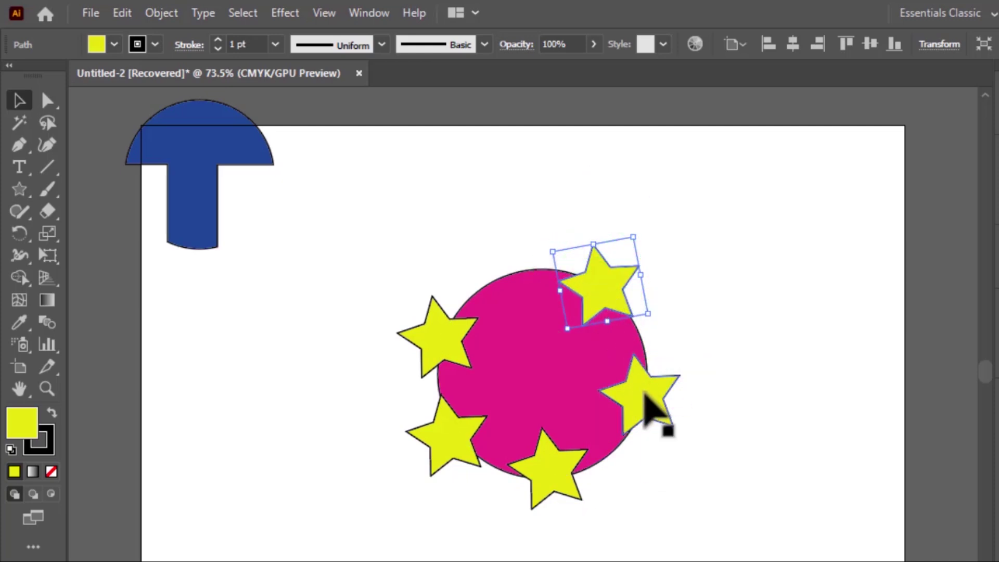
{"action": "left_click_drag", "start_coordinate": [644, 396], "coordinate": [582, 380]}
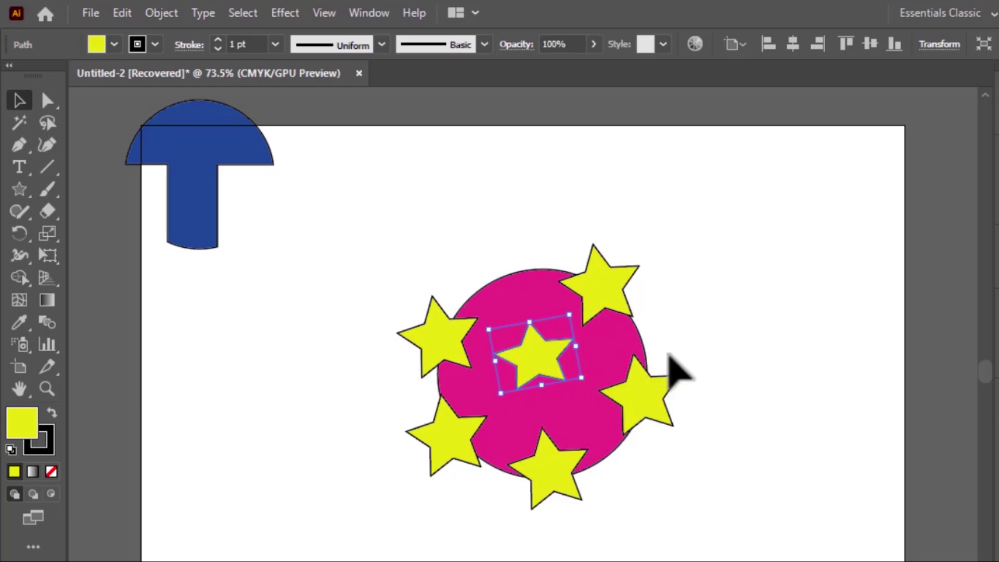
{"action": "left_click", "coordinate": [710, 346]}
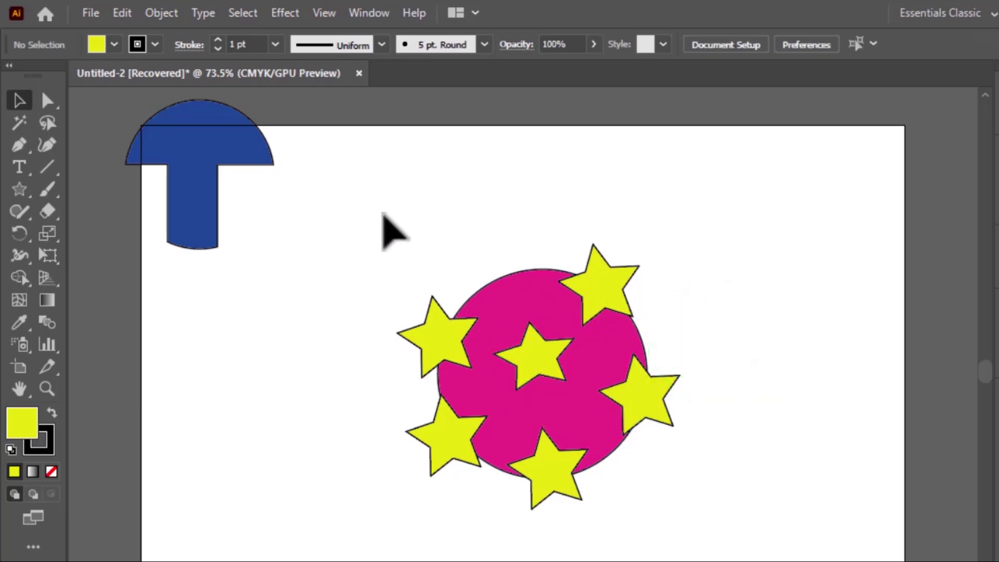
Select the circle and stars, then Alt-click the centre star with Shape Builder (Shift+M) to punch it out.
{"action": "left_click_drag", "start_coordinate": [382, 213], "coordinate": [696, 553]}
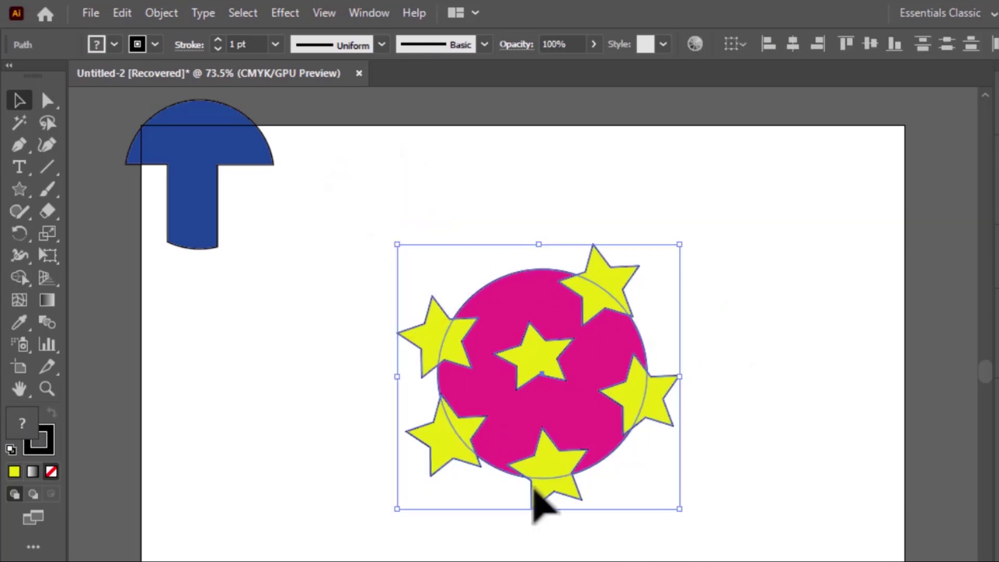
{"action": "key", "text": "shift+m"}
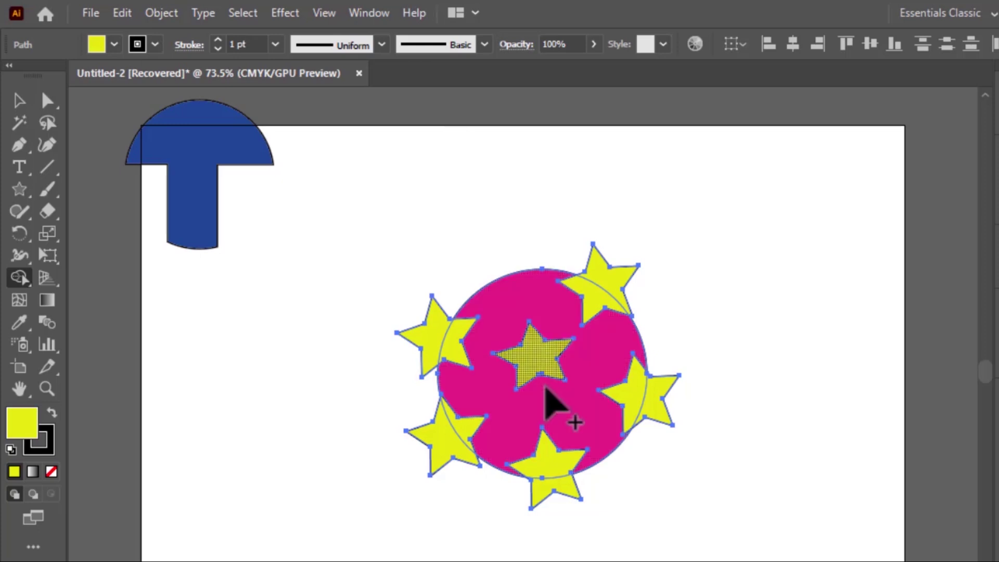
{"action": "key", "text": "alt"}
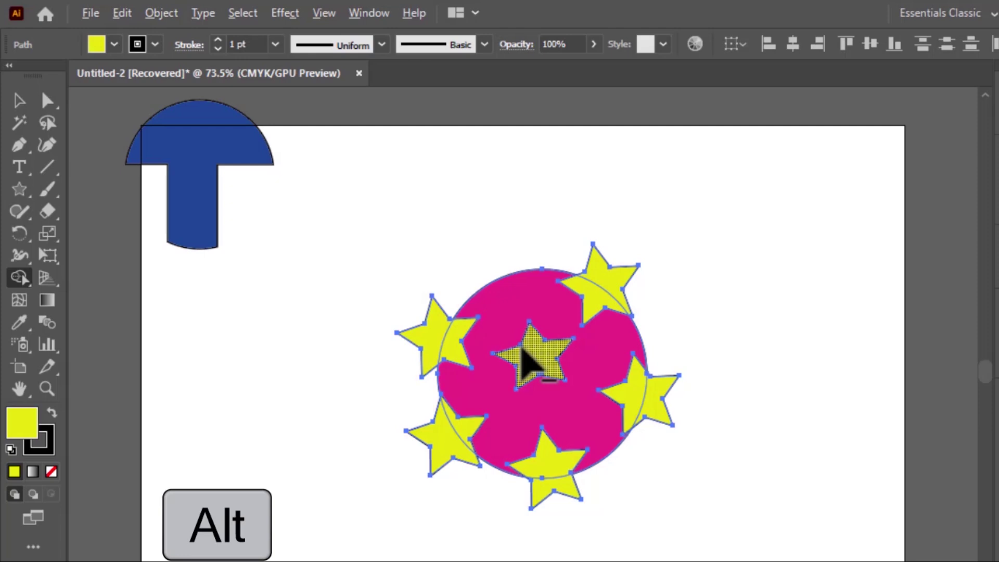
{"action": "left_click", "coordinate": [521, 348], "text": "alt"}
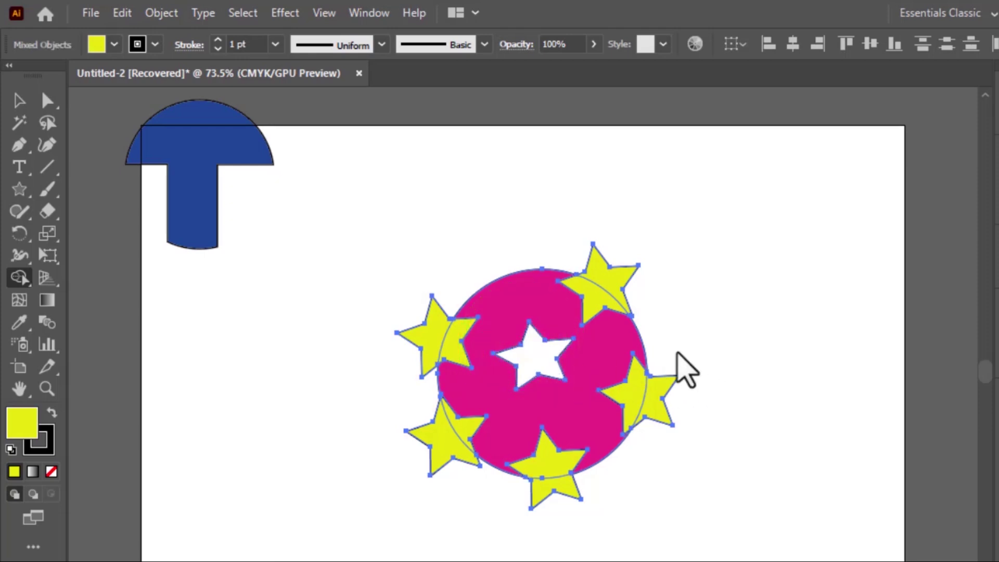
{"action": "left_click", "coordinate": [19, 100]}
{"action": "left_click", "coordinate": [372, 348]}
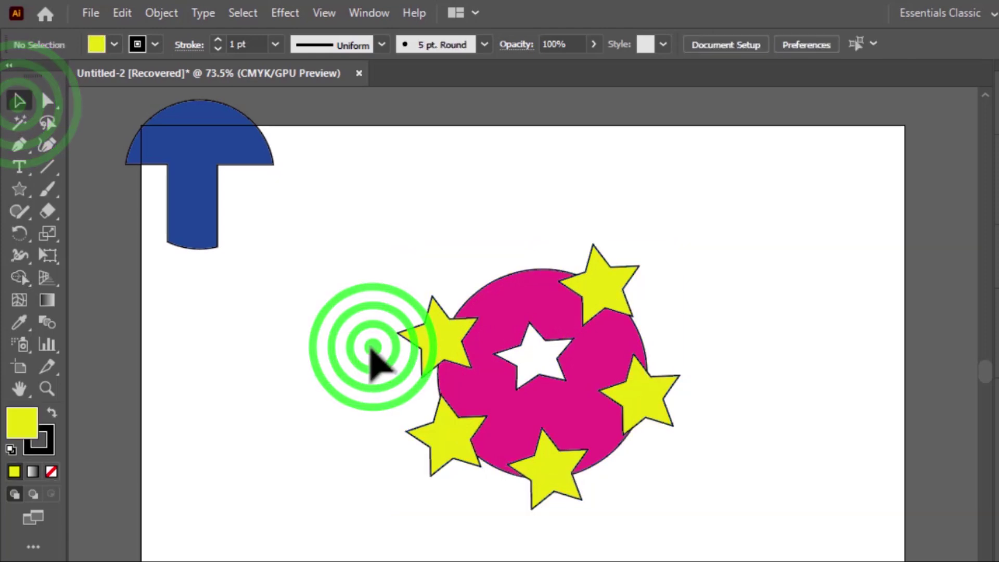
{"action": "left_click", "coordinate": [737, 479]}
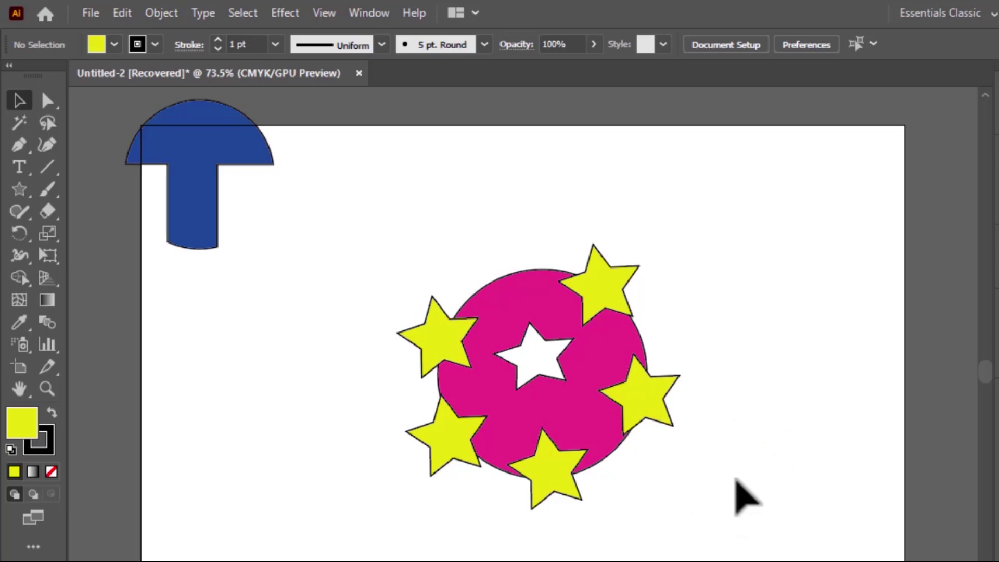
Select the circle and stars, then use Shape Builder to delete the five stars' outside parts.
{"action": "left_click_drag", "start_coordinate": [379, 229], "coordinate": [718, 526]}
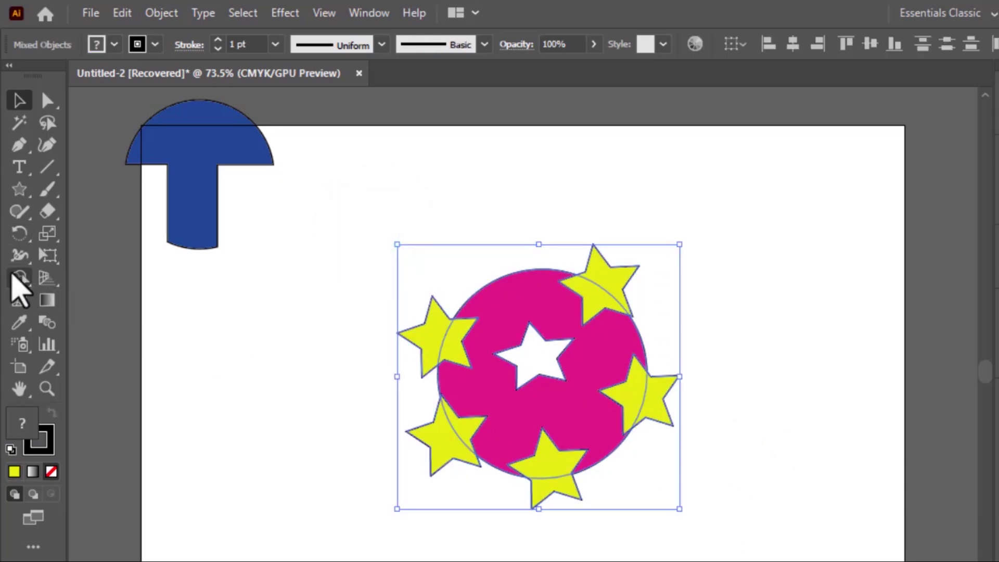
{"action": "left_click", "coordinate": [16, 277]}
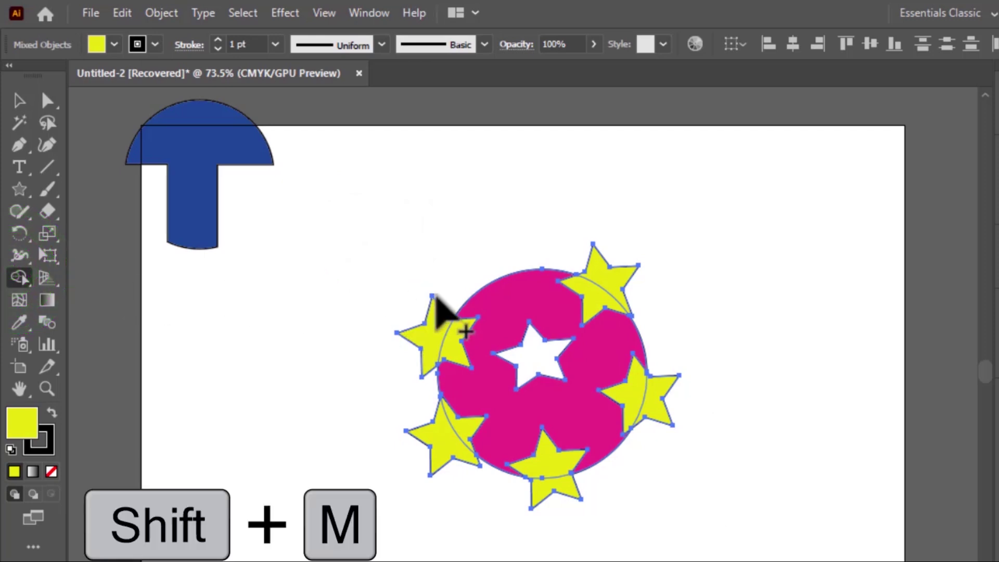
{"action": "left_click", "coordinate": [426, 307], "text": "alt"}
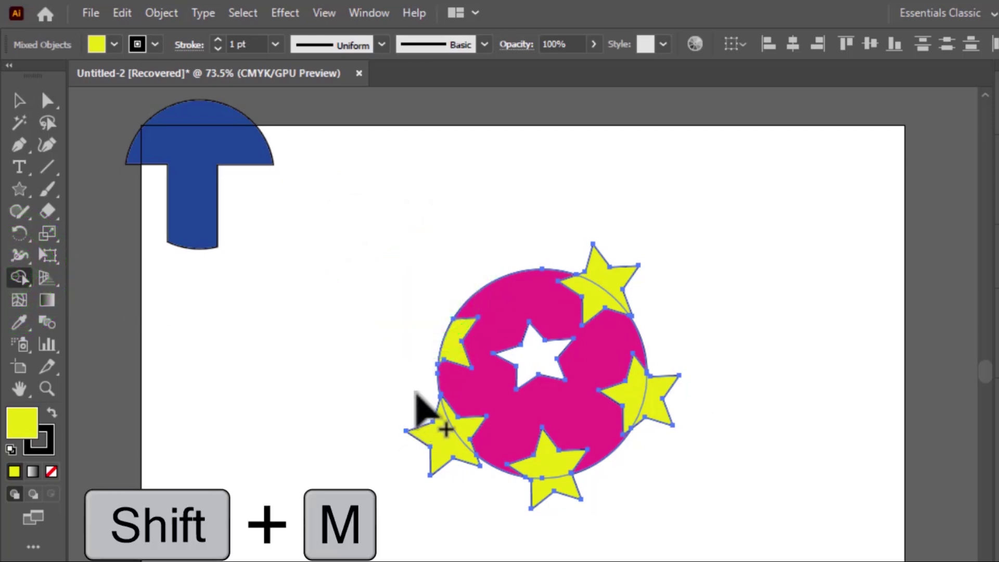
{"action": "left_click", "coordinate": [424, 385], "text": "alt"}
{"action": "left_click", "coordinate": [526, 490], "text": "alt"}
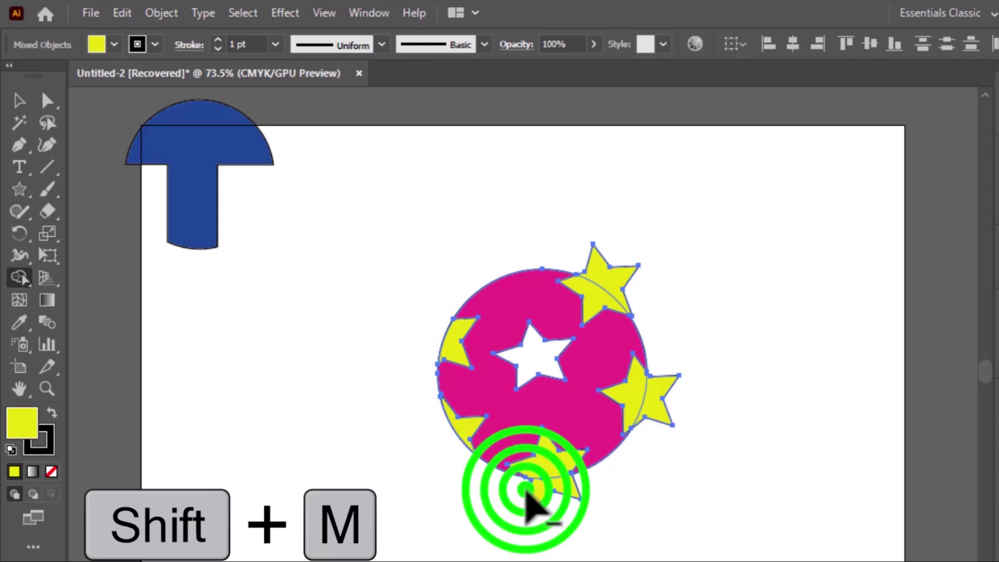
{"action": "left_click", "coordinate": [661, 440], "text": "alt"}
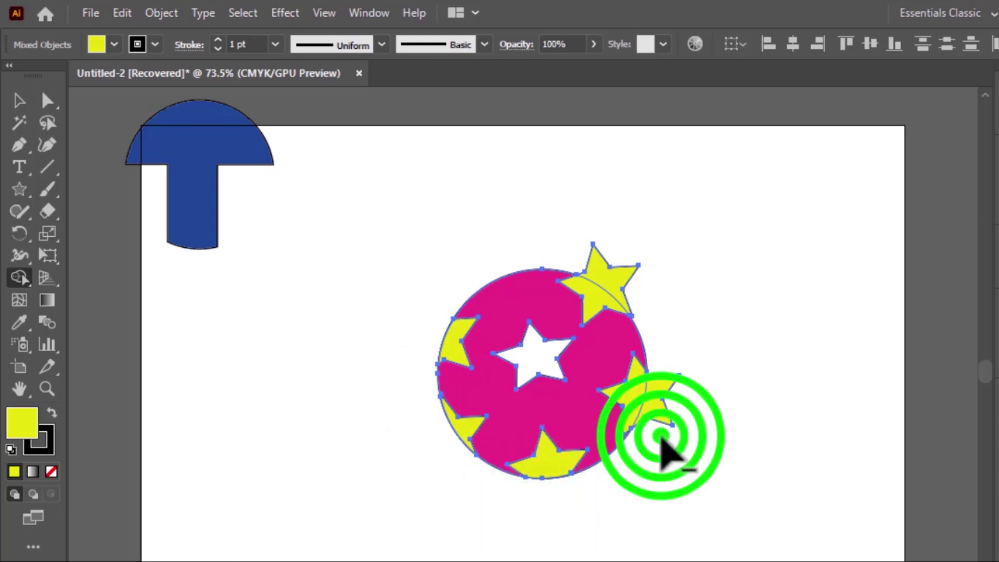
{"action": "mouse_move", "coordinate": [660, 331]}
{"action": "left_mouse_down"}
{"action": "mouse_move", "coordinate": [613, 279]}
{"action": "mouse_move", "coordinate": [590, 272]}
{"action": "left_mouse_up"}
Check the trimmed pieces by moving the pink circle, undo it, and reselect the whole ball.
{"action": "left_click", "coordinate": [13, 101]}
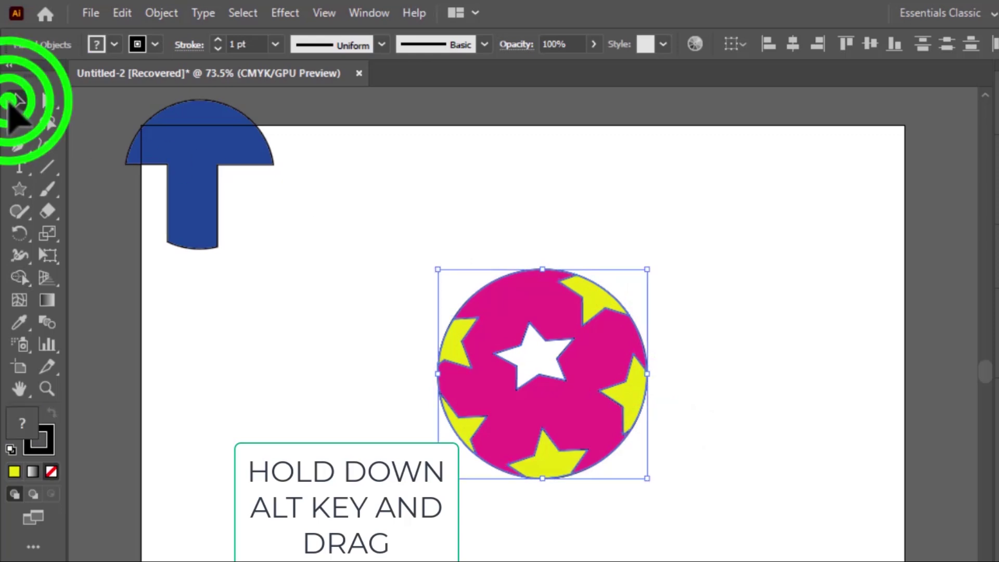
{"action": "left_click", "coordinate": [764, 411]}
{"action": "left_click_drag", "start_coordinate": [587, 411], "coordinate": [602, 368]}
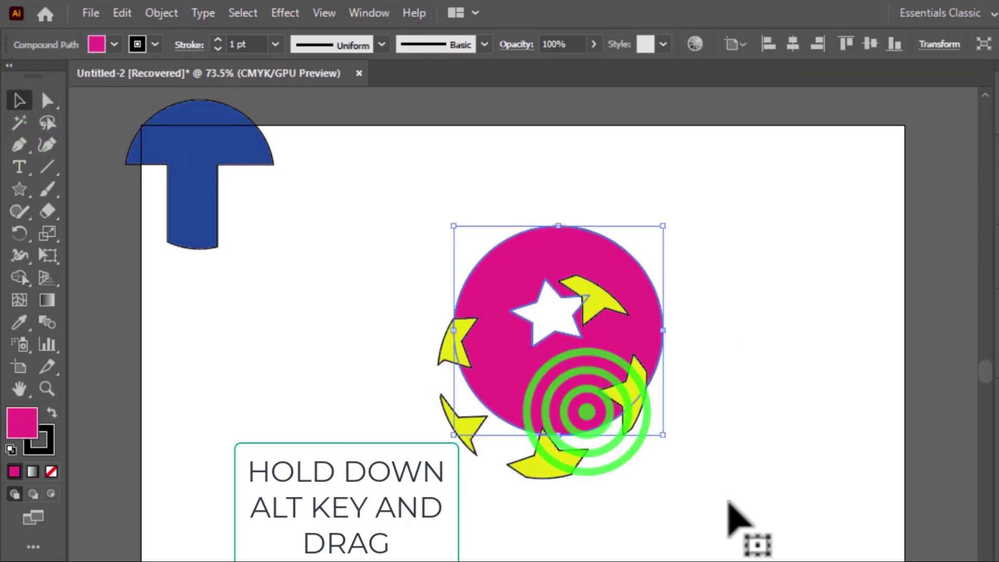
{"action": "key", "text": "ctrl+z"}
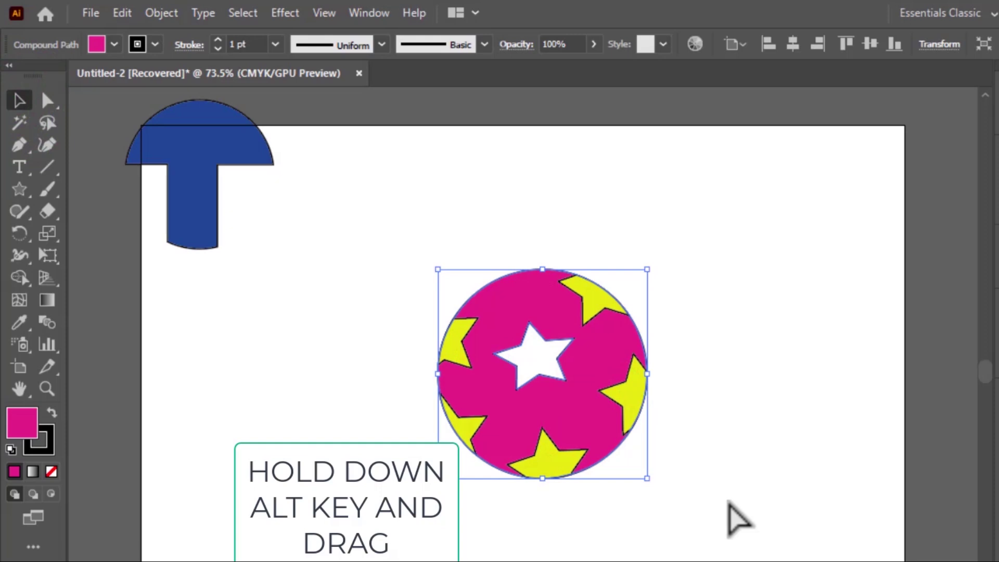
{"action": "left_click", "coordinate": [720, 451]}
{"action": "left_click_drag", "start_coordinate": [398, 244], "coordinate": [732, 549]}
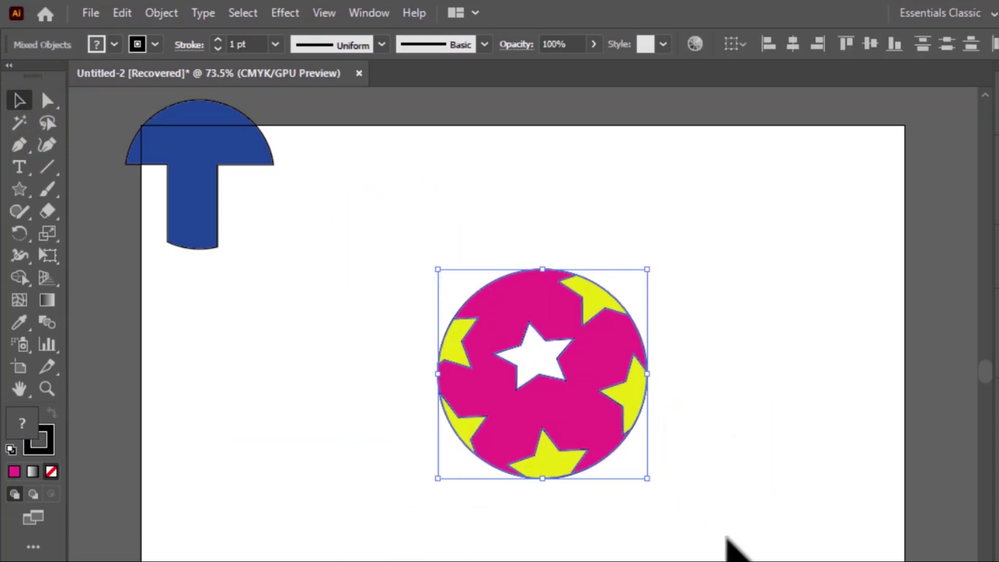
Group the pink circle and yellow star pieces, then drag the group left.
{"action": "left_click", "coordinate": [161, 13]}
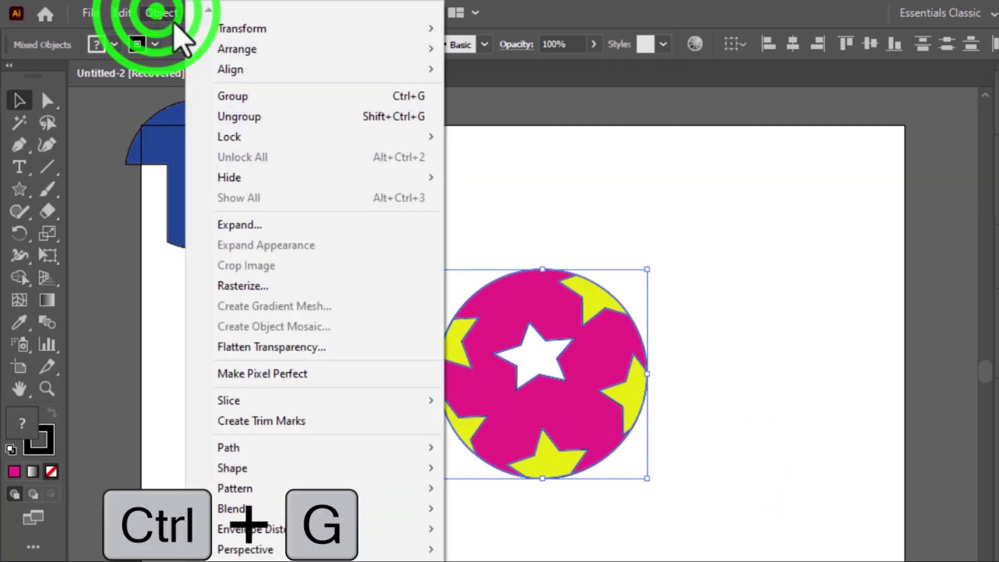
{"action": "left_click", "coordinate": [291, 96]}
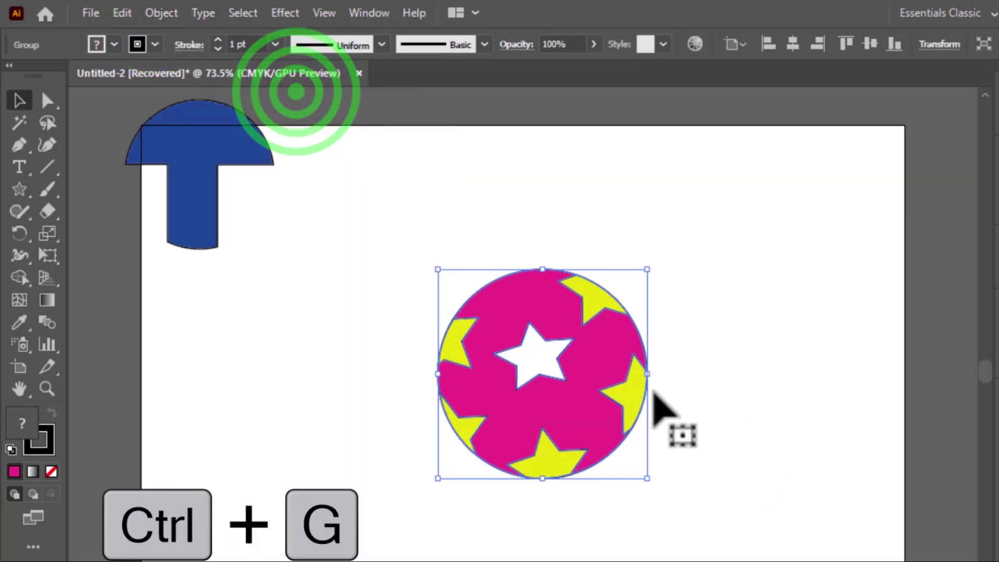
{"action": "left_click", "coordinate": [679, 413]}
{"action": "left_click_drag", "start_coordinate": [679, 414], "coordinate": [489, 424]}
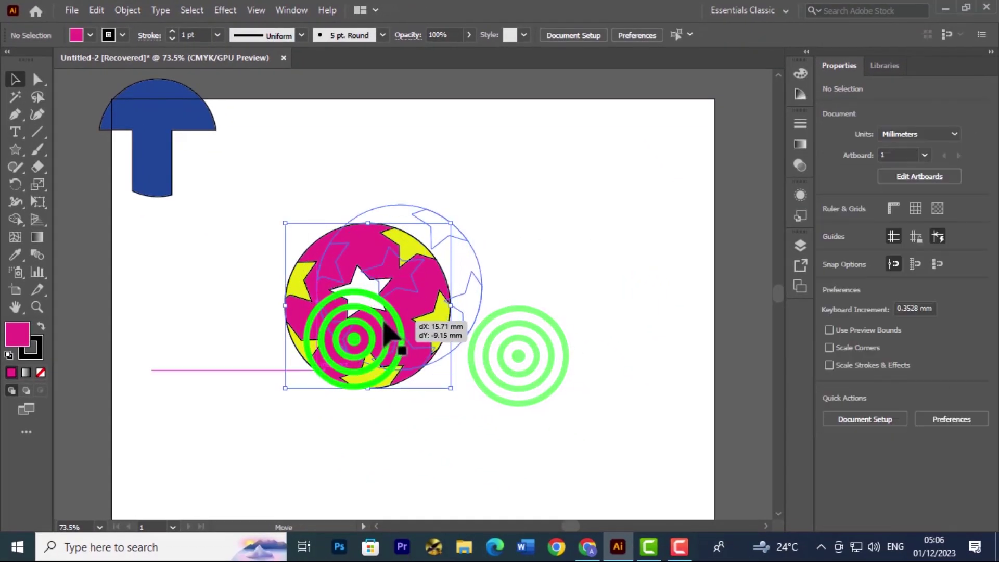
Nudge the grouped ball into its final position on the artboard and deselect it.
{"action": "left_click", "coordinate": [515, 417]}
{"action": "mouse_move", "coordinate": [385, 322]}
{"action": "left_mouse_down"}
{"action": "mouse_move", "coordinate": [336, 307]}
{"action": "mouse_move", "coordinate": [383, 308]}
{"action": "mouse_move", "coordinate": [388, 333]}
{"action": "left_mouse_up"}
{"action": "left_click", "coordinate": [473, 390]}
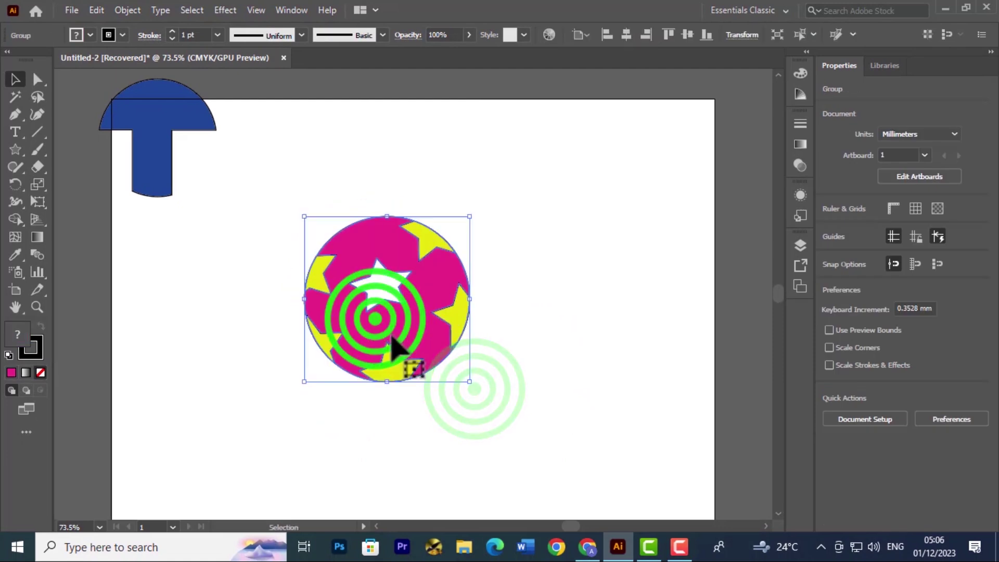
{"action": "left_click", "coordinate": [493, 364]}
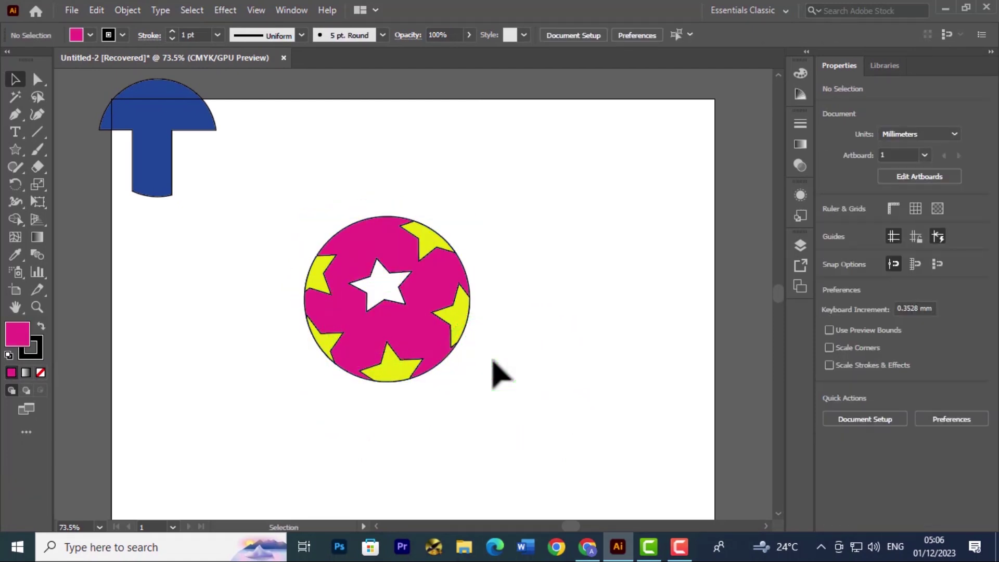